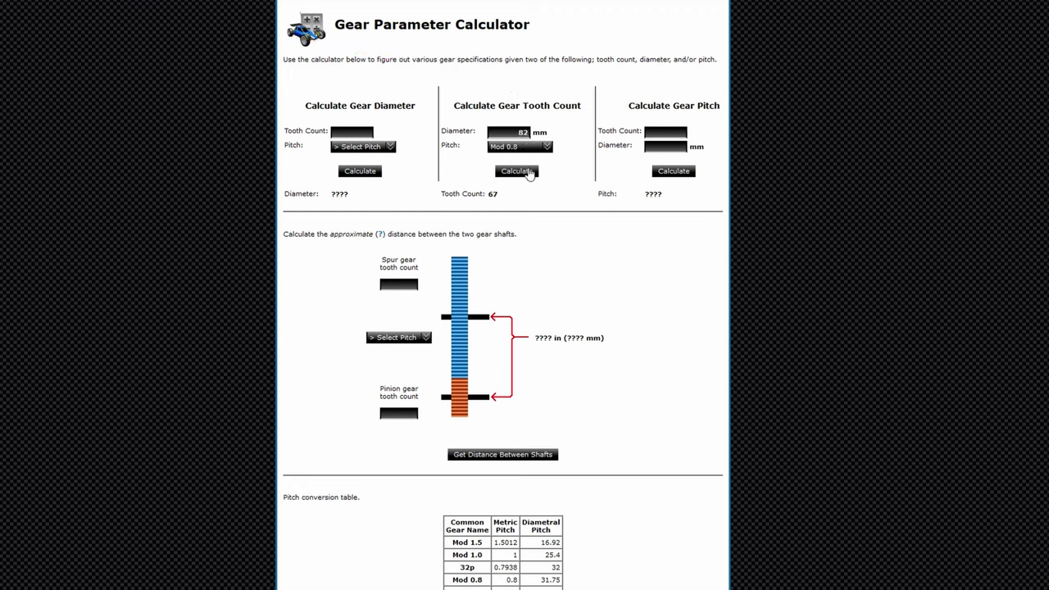
Calculate the tooth count for an 82 mm diameter gear at Mod 0.8, which gives 101 teeth
click(530, 173)
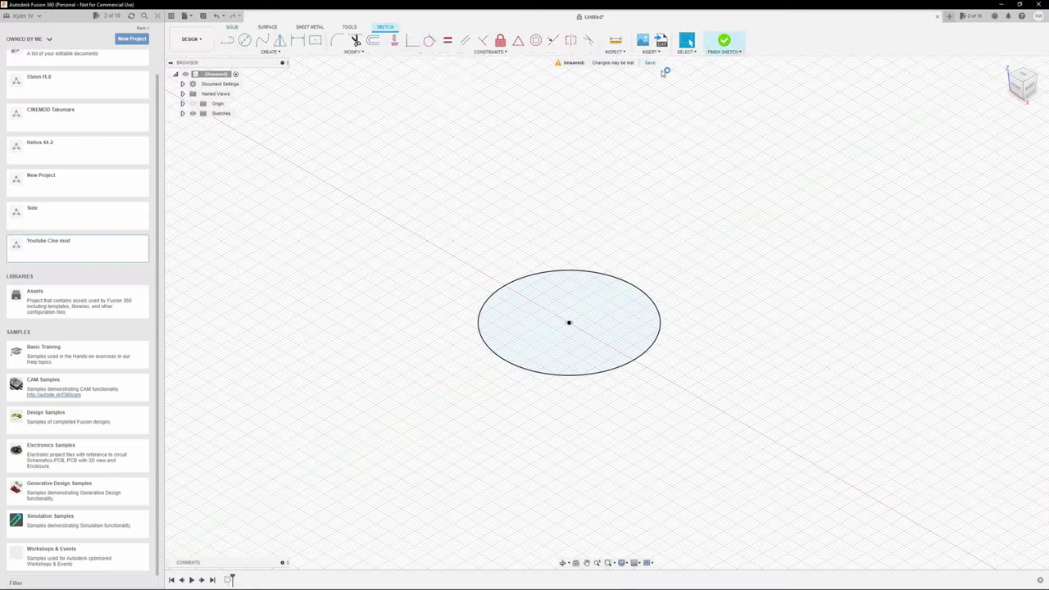
Finish the circle sketch and run the SpurGear script from Scripts and Add-Ins
click(721, 40)
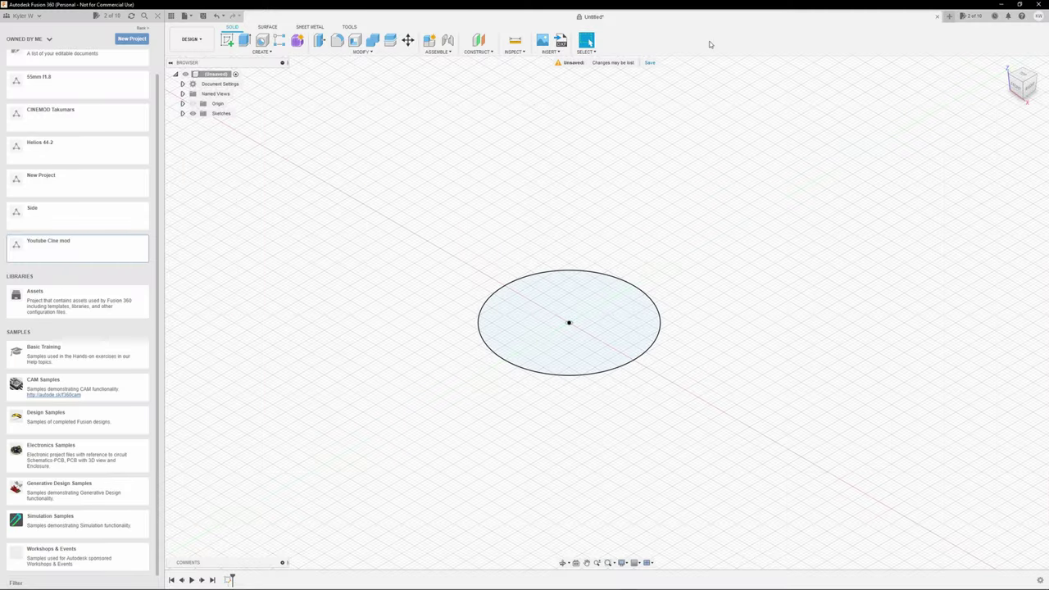
click(349, 27)
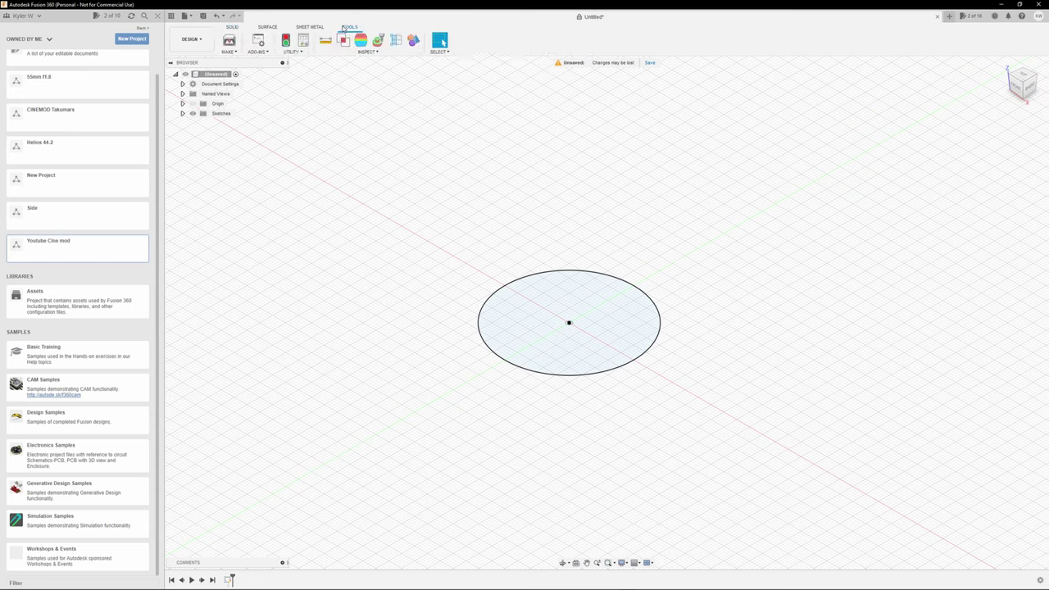
click(264, 51)
click(260, 43)
scroll(613, 312, down, 5)
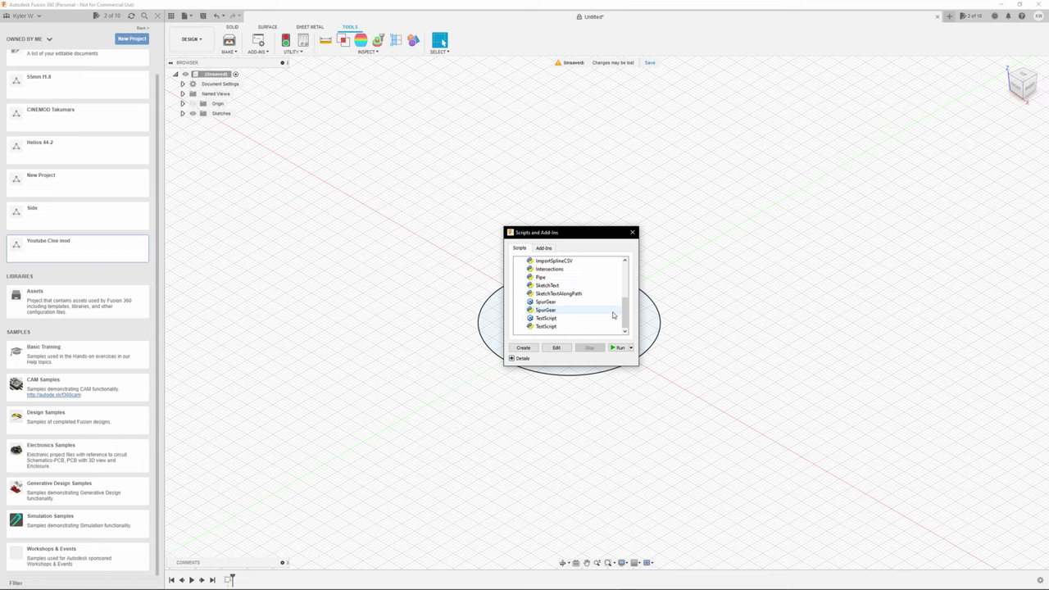
key(shift+s)
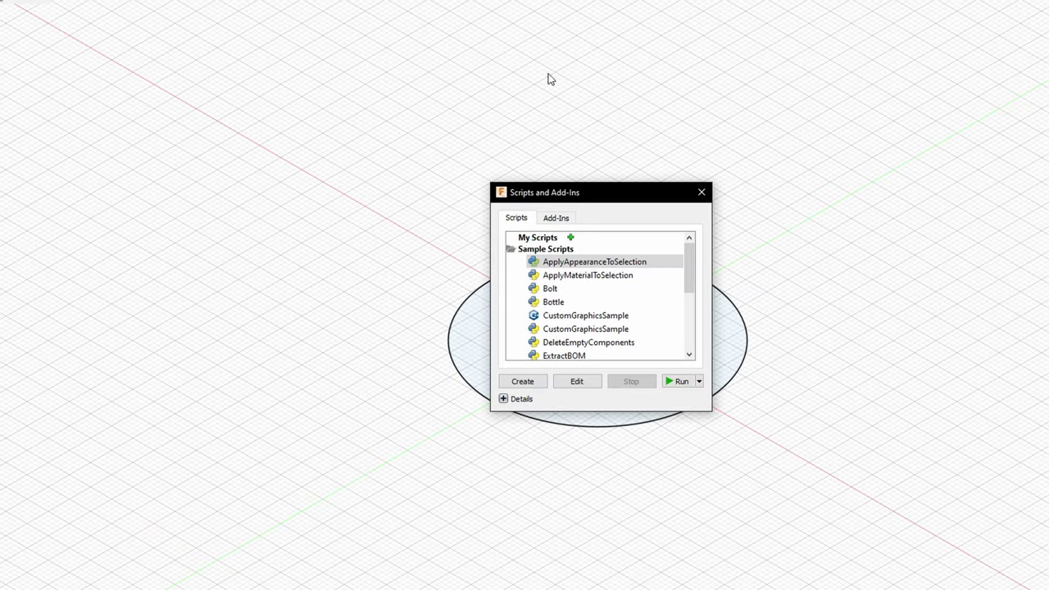
scroll(670, 328, down, 3)
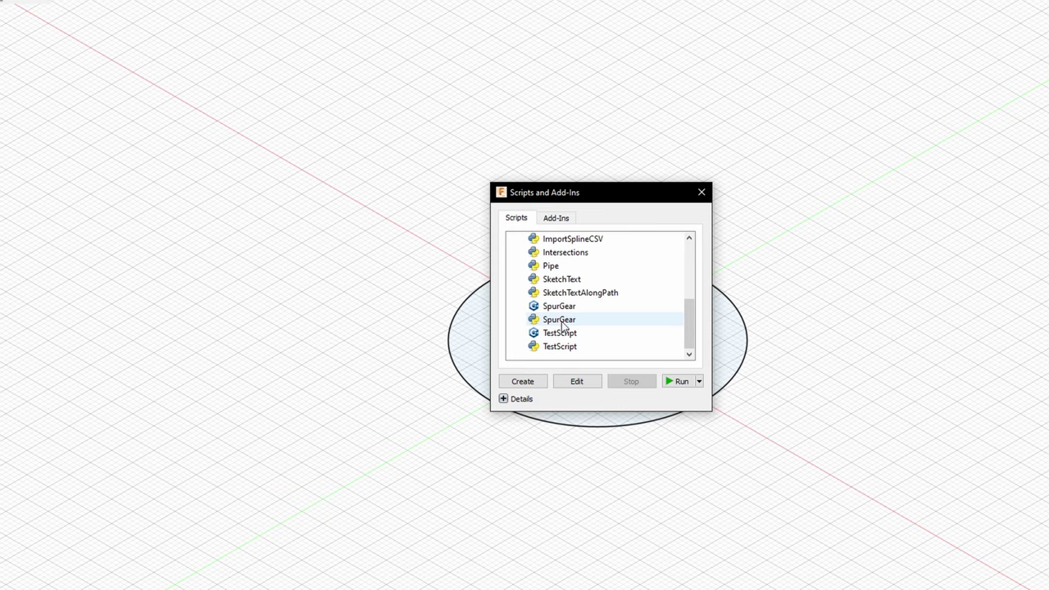
click(562, 324)
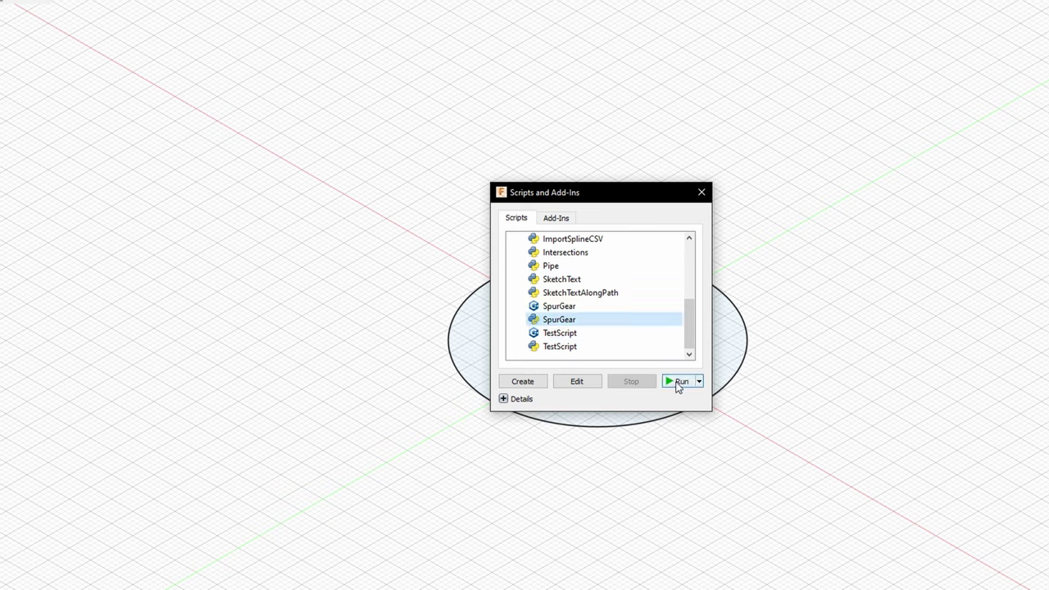
click(677, 383)
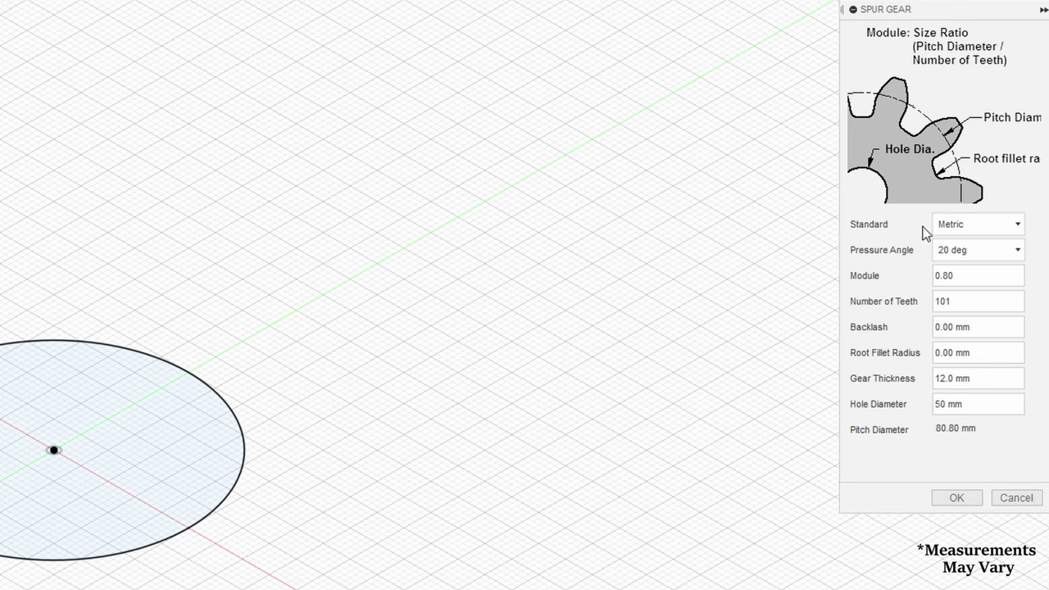
Create a spur gear with module 0.80, 101 teeth, backlash 0, root fillet 0, 12 mm thickness and a 50 mm hole
click(956, 279)
drag(963, 303, 911, 303)
drag(980, 327, 914, 326)
drag(981, 353, 929, 355)
click(934, 381)
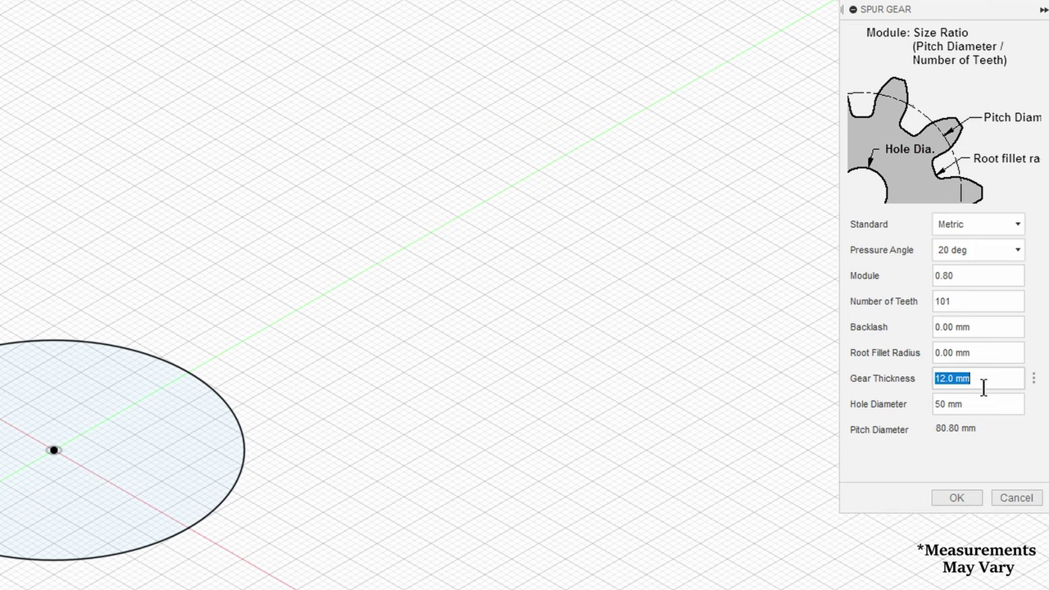
click(939, 407)
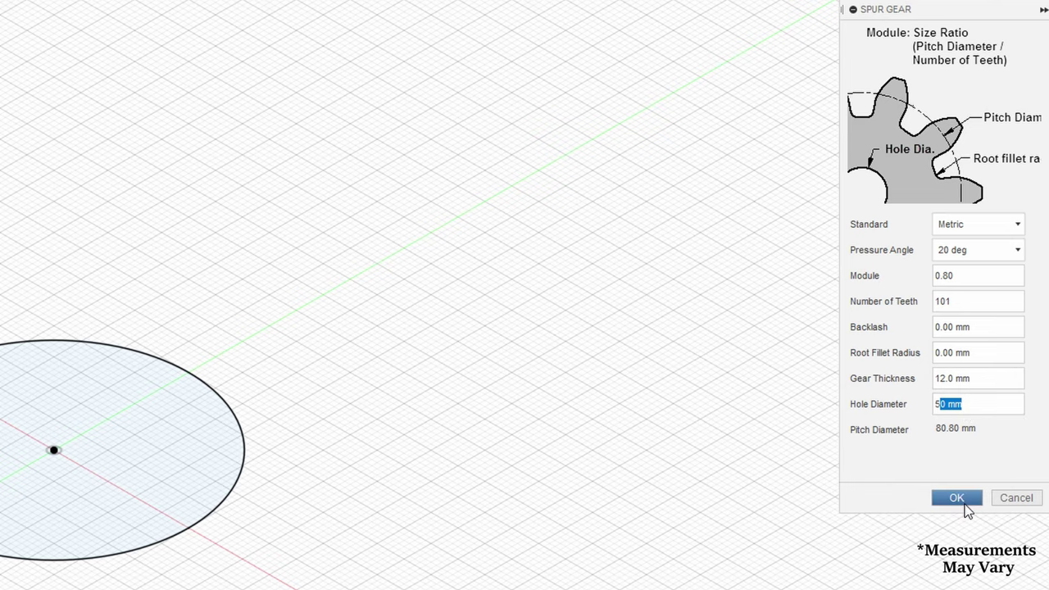
click(956, 498)
right_drag(732, 342, 754, 288)
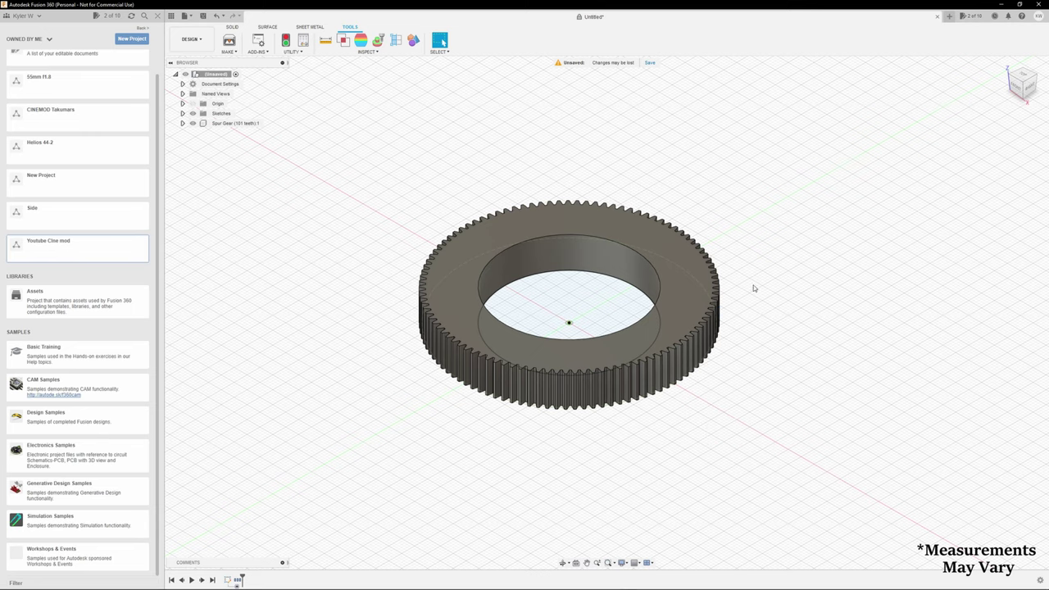
mouse_move(745, 287)
shift+middle_down()
mouse_move(745, 257)
mouse_move(745, 313)
mouse_move(755, 284)
mouse_move(768, 281)
mouse_move(836, 307)
mouse_move(750, 271)
shift+middle_up()
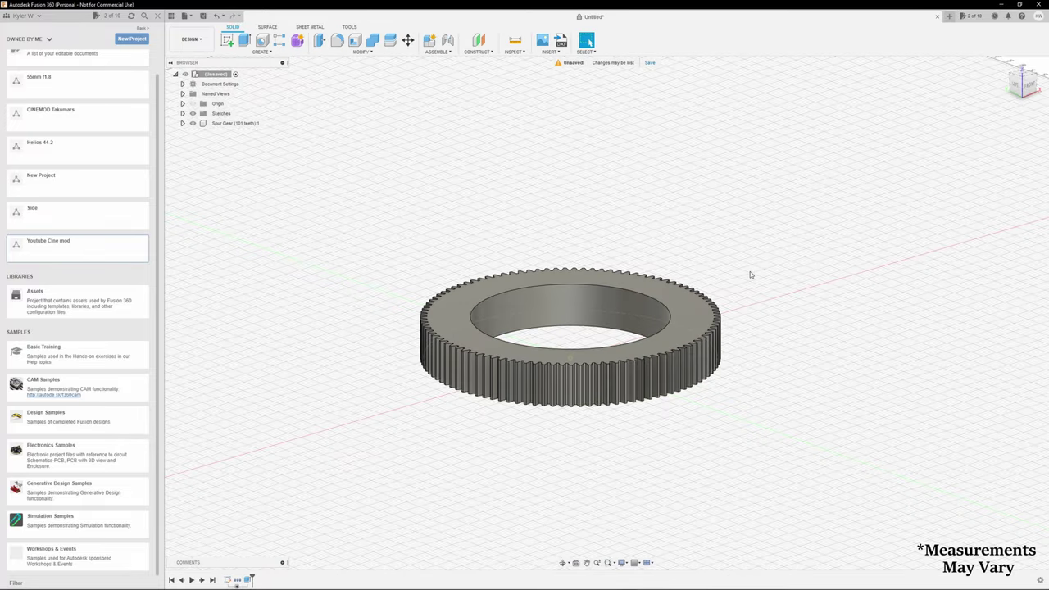
View the gear from the left and start a new sketch on its side plane
click(1017, 86)
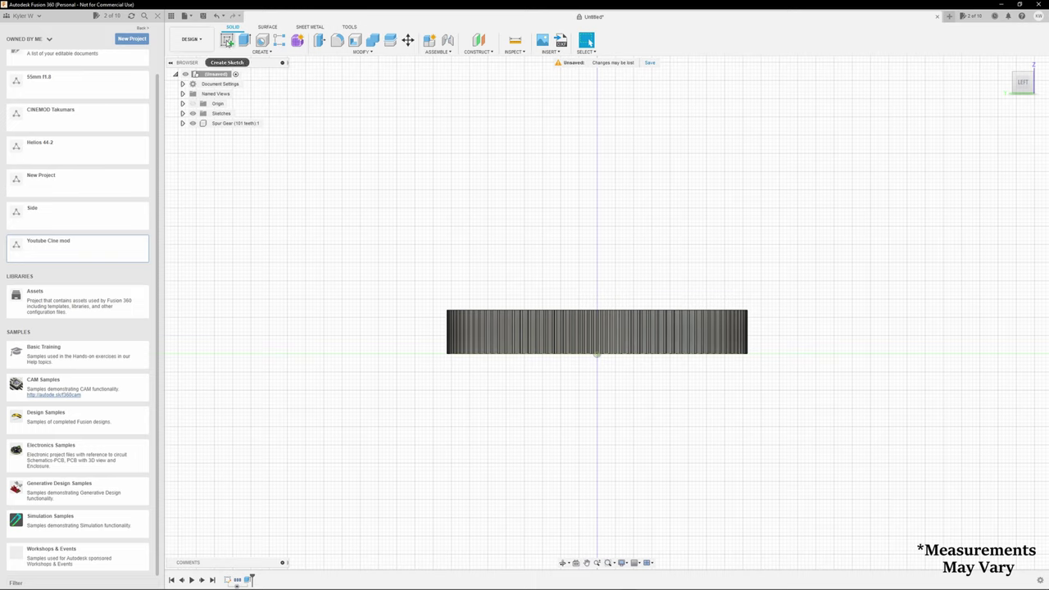
click(227, 41)
click(677, 209)
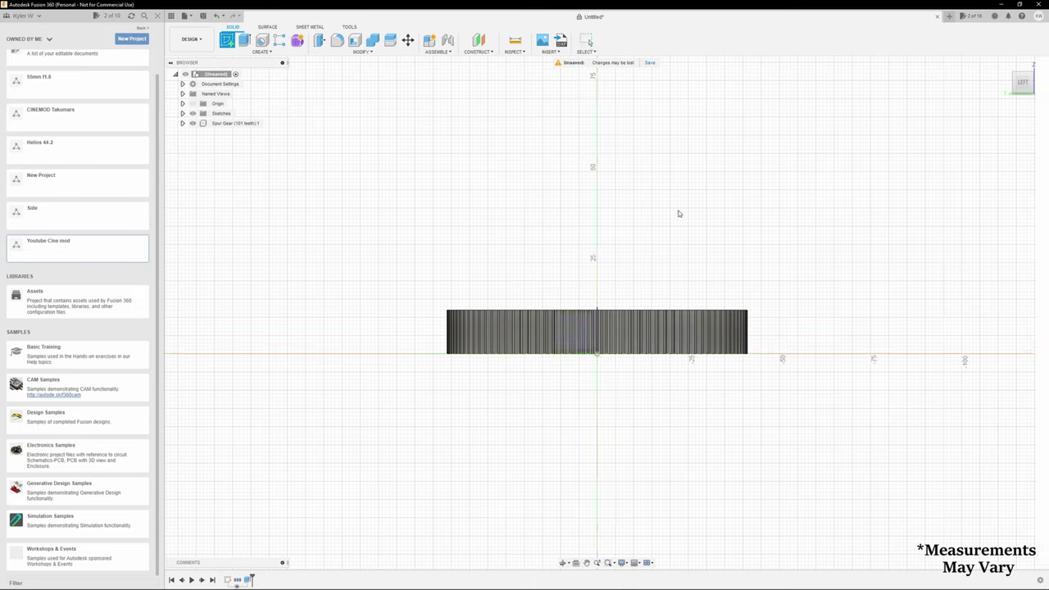
click(579, 336)
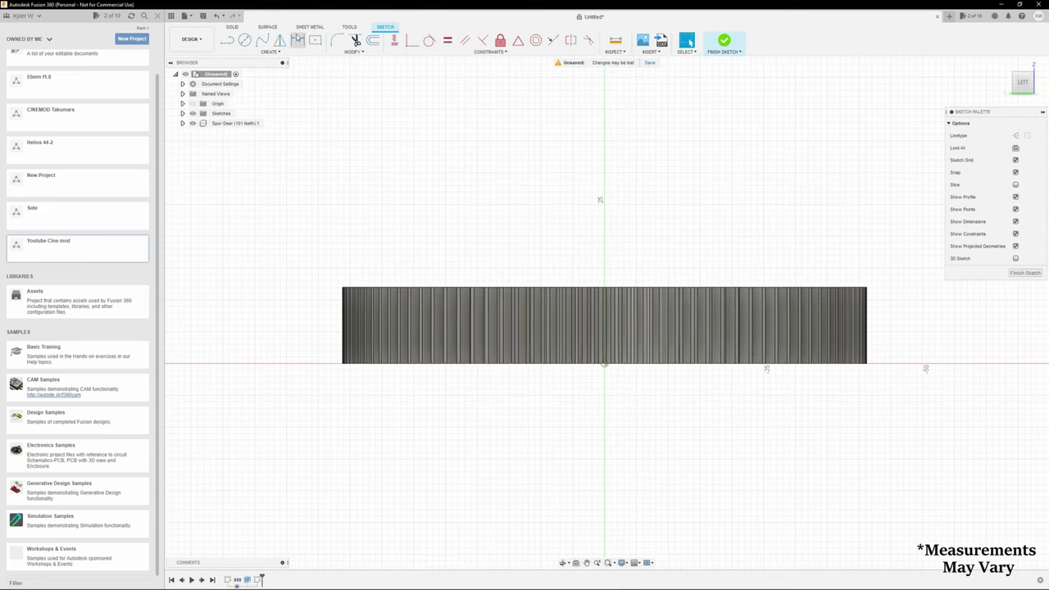
Draw a construction line from the gear's top edge down to the origin
click(229, 39)
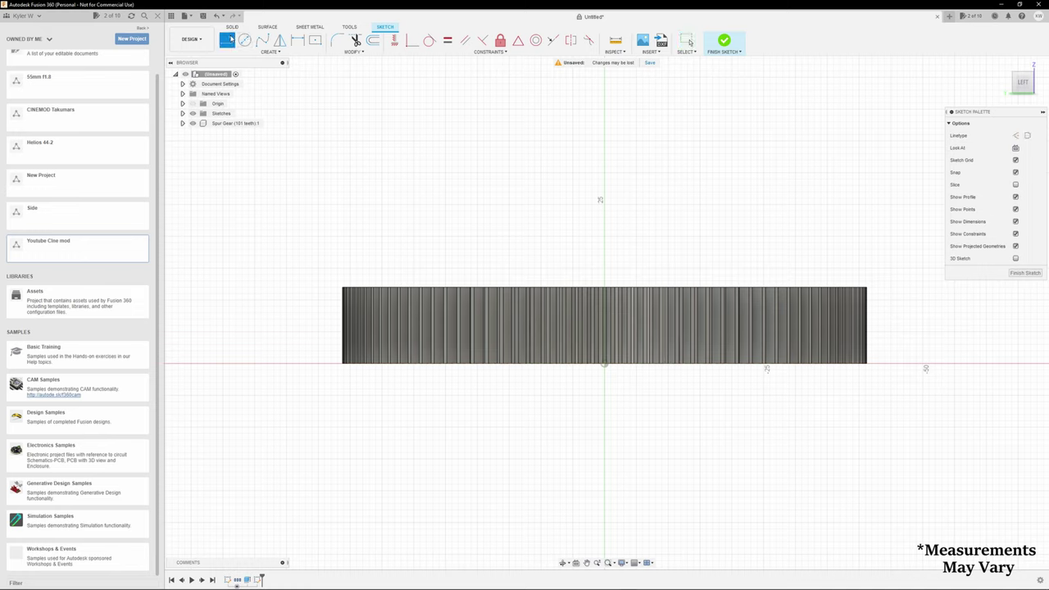
click(1014, 136)
click(1017, 136)
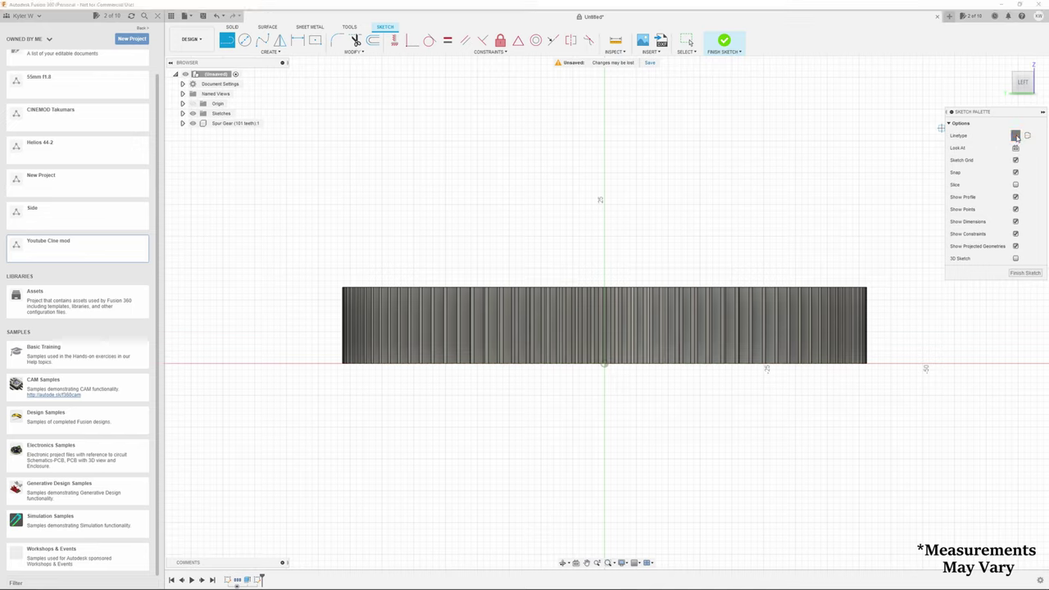
click(603, 289)
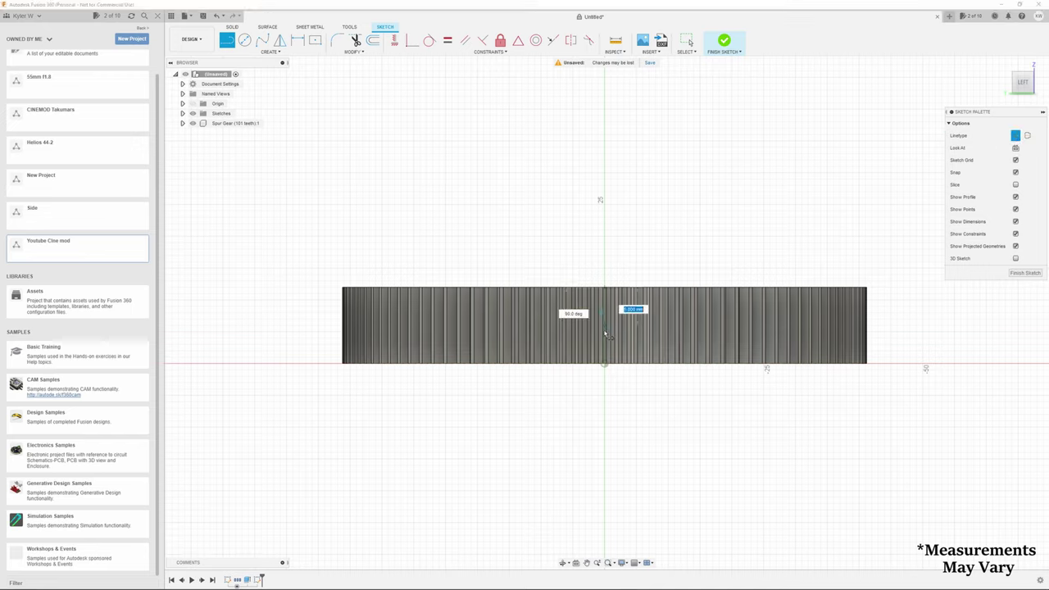
click(606, 364)
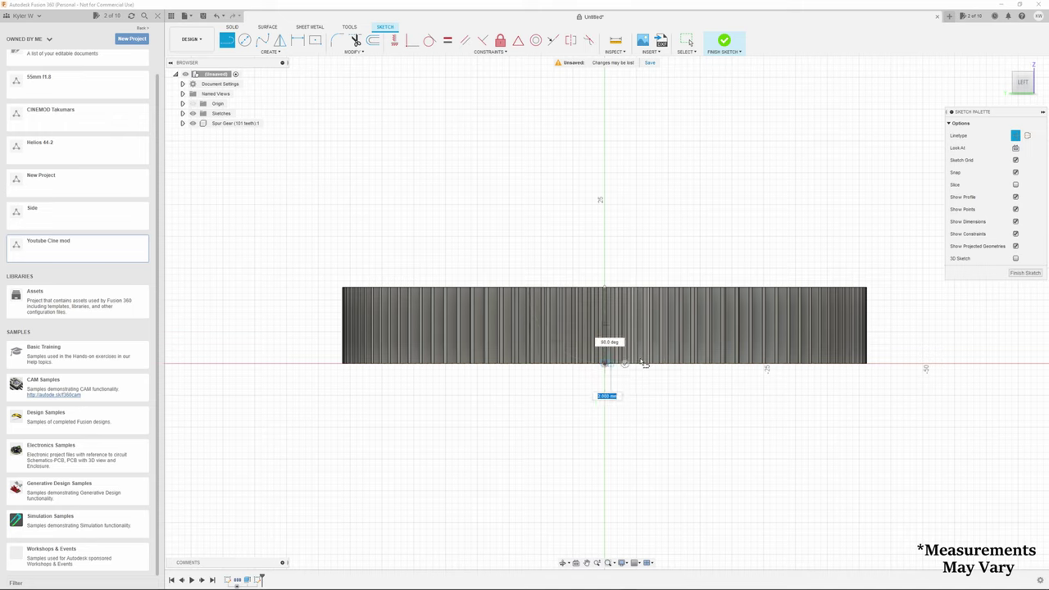
scroll(606, 366, down, 2)
scroll(639, 362, up, 3)
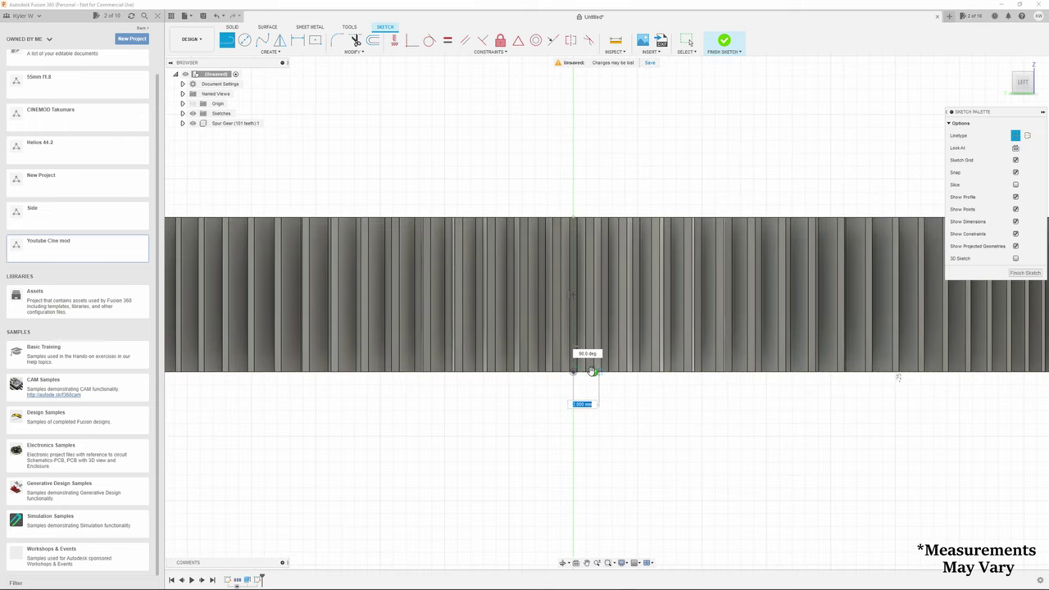
key(Escape)
Draw a horizontal construction line from the gear's mid-height about 76 mm outward
click(573, 295)
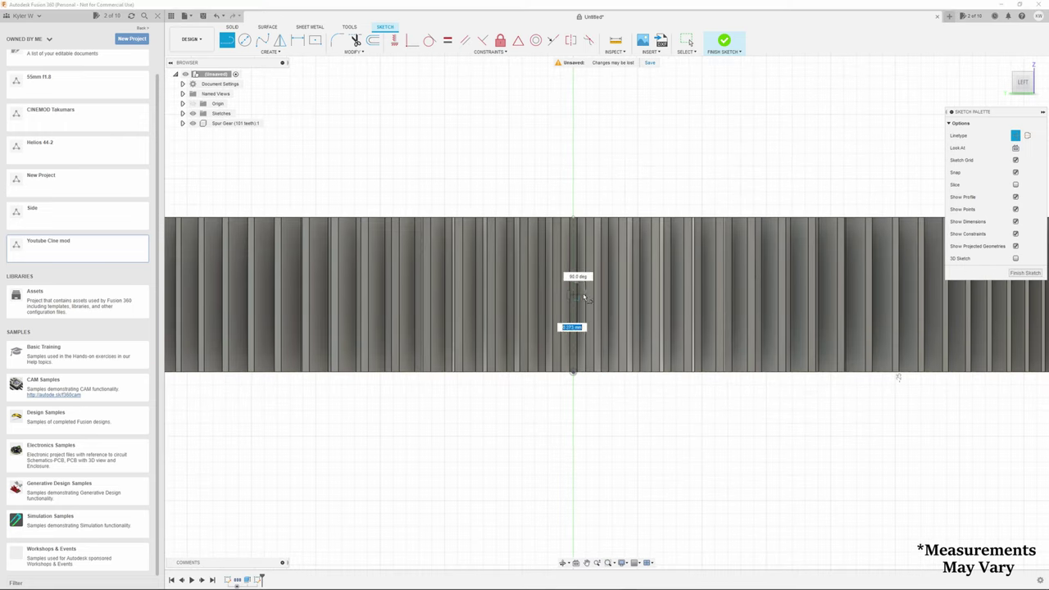
scroll(593, 296, down, 3)
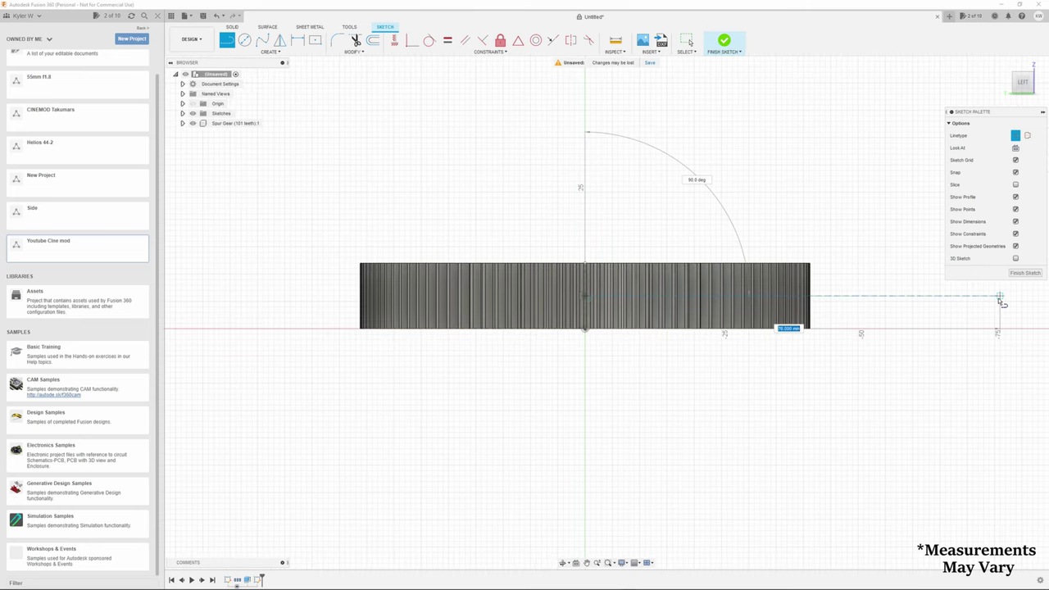
click(1000, 296)
scroll(980, 266, up, 4)
key(Escape)
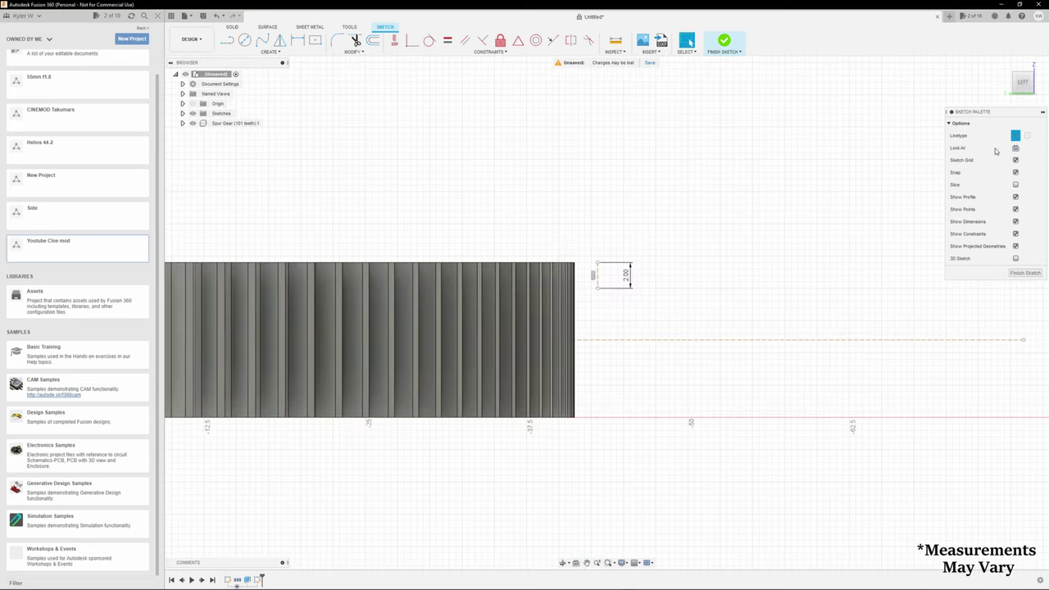
With construction mode off, sketch a closed triangle with a vertical side and a 45° diagonal at the gear's top corner
click(1016, 136)
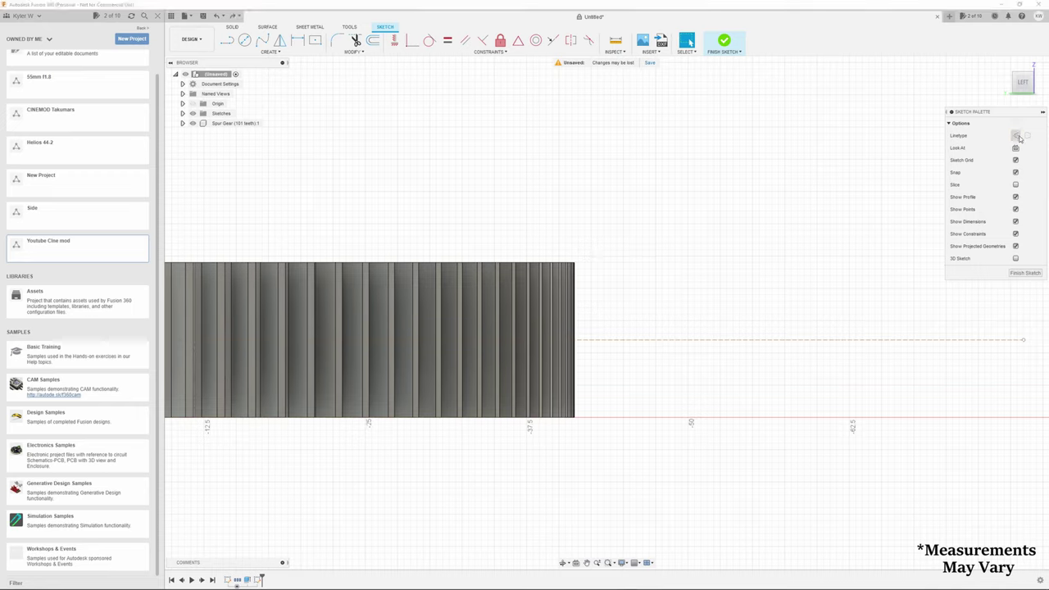
click(226, 40)
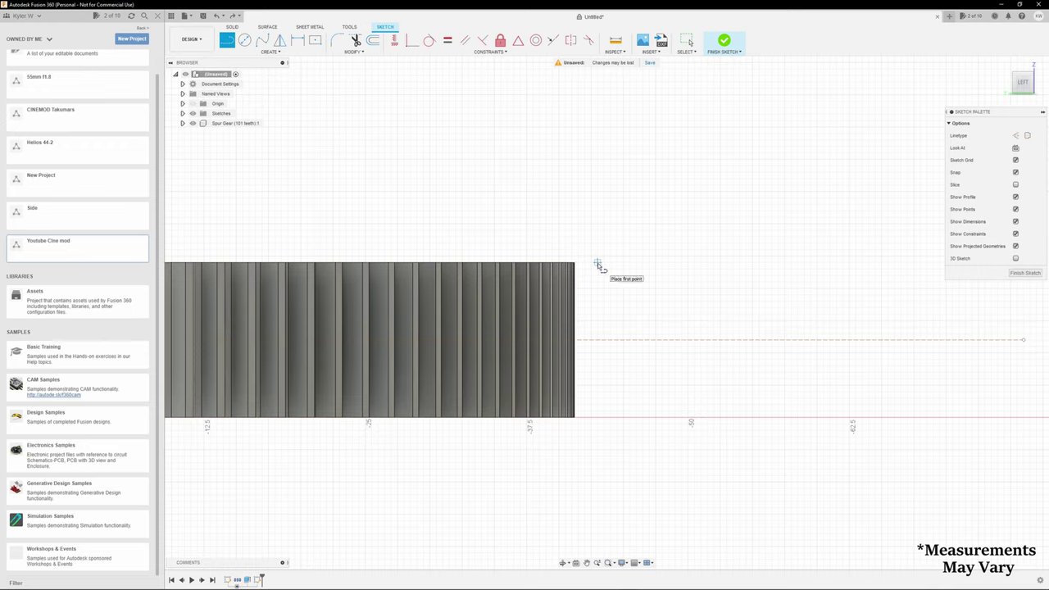
click(598, 266)
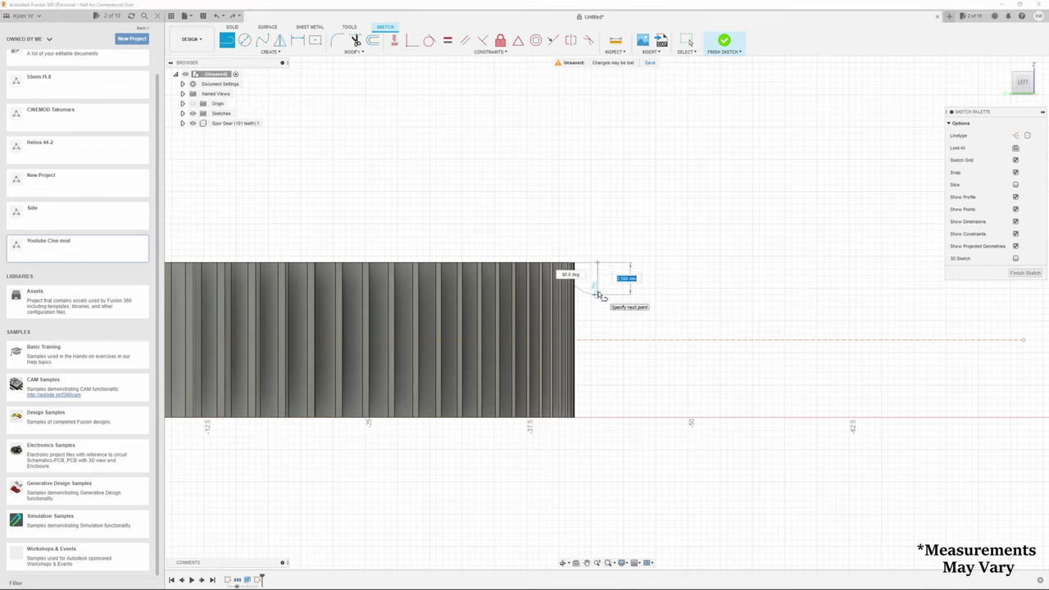
click(597, 294)
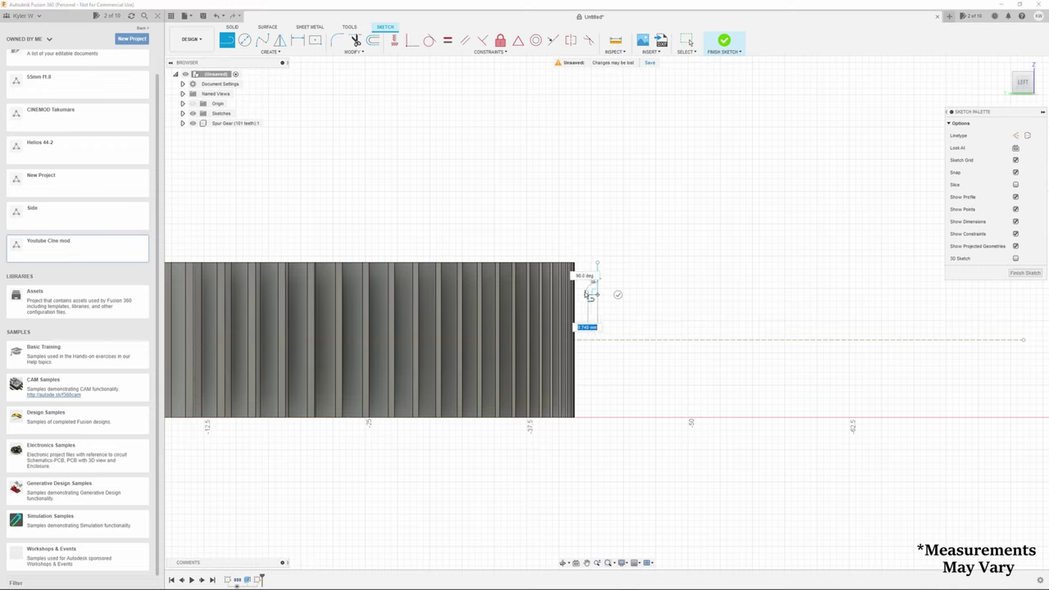
click(565, 264)
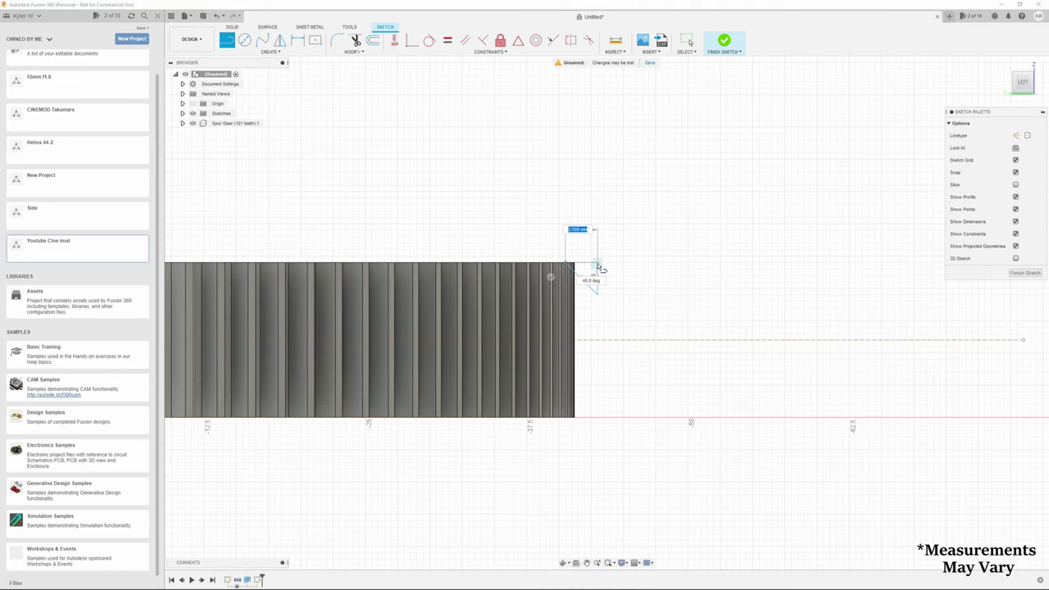
click(598, 265)
scroll(275, 72, down, 1)
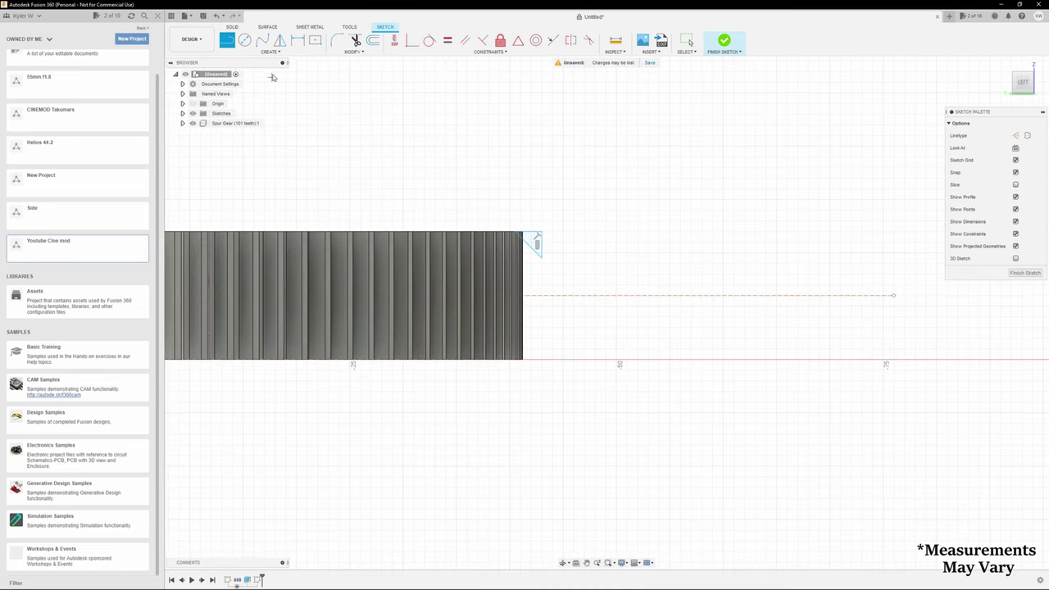
Mirror the triangle's lines across the dashed centre construction line
click(279, 40)
scroll(547, 234, up, 1)
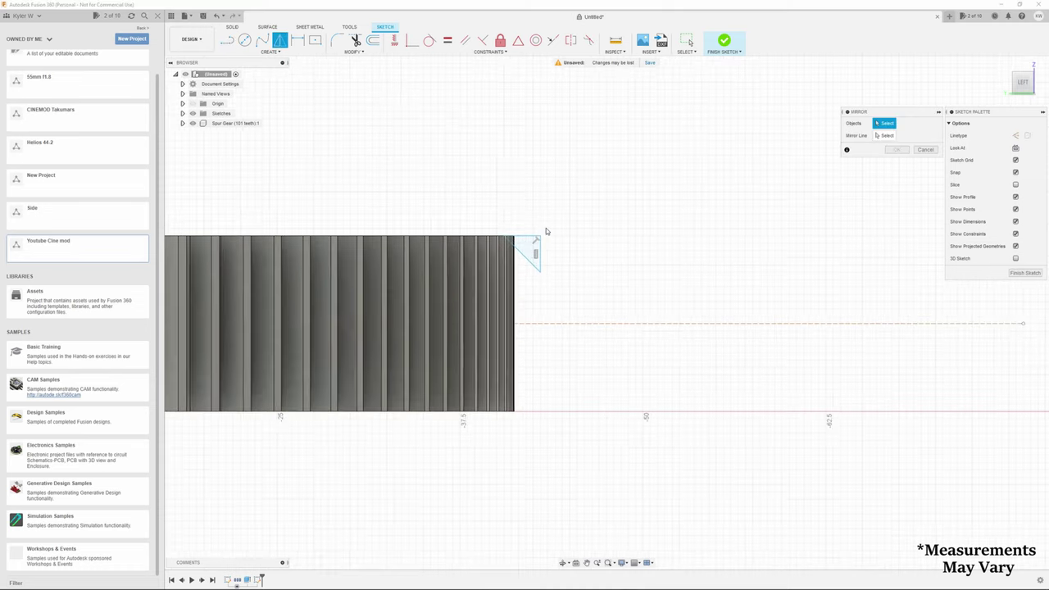
click(530, 261)
click(536, 239)
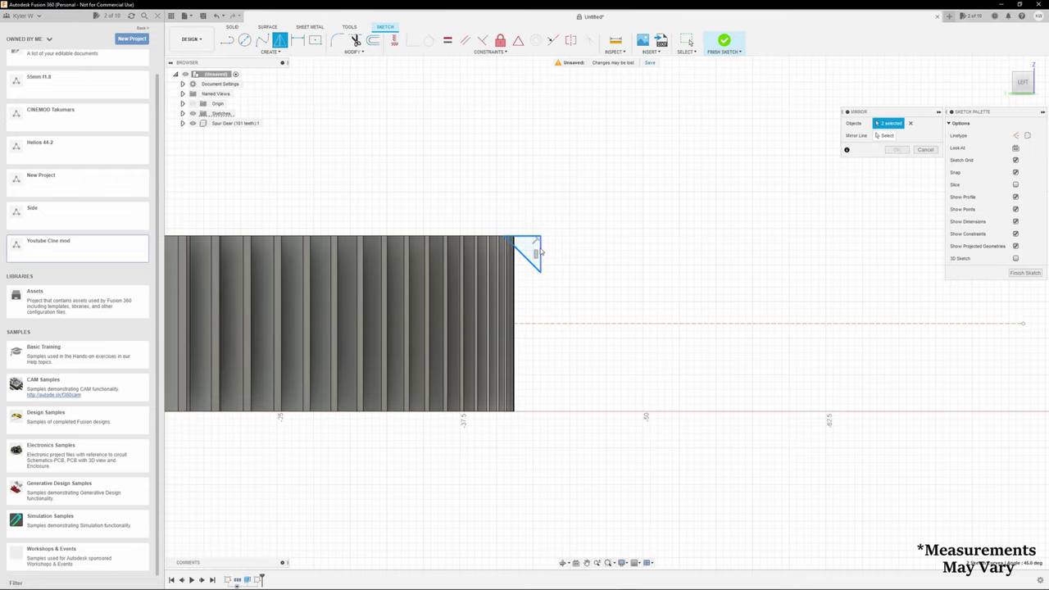
click(546, 324)
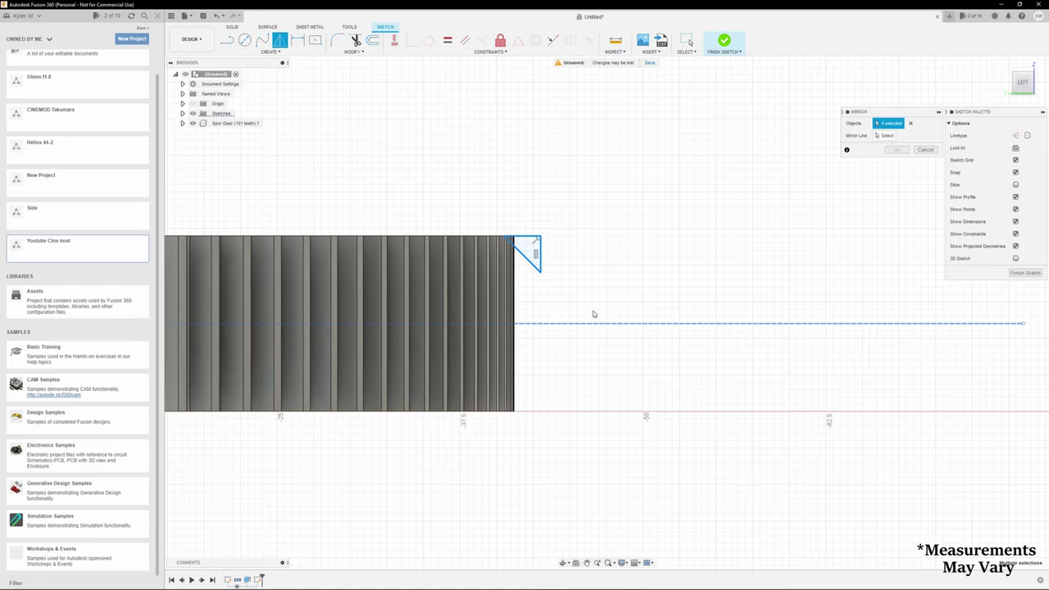
click(576, 324)
click(885, 136)
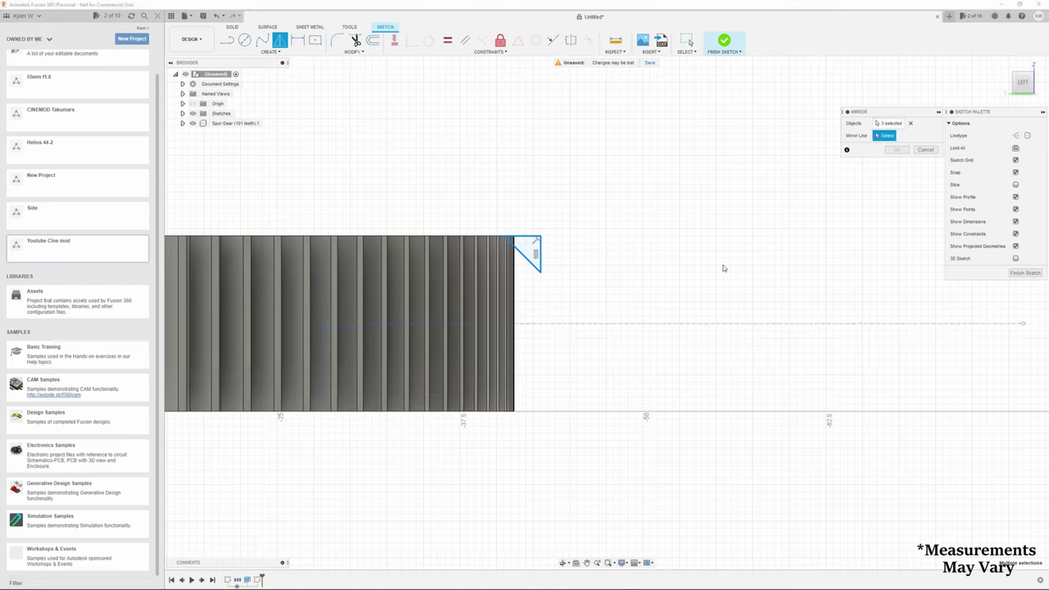
click(563, 325)
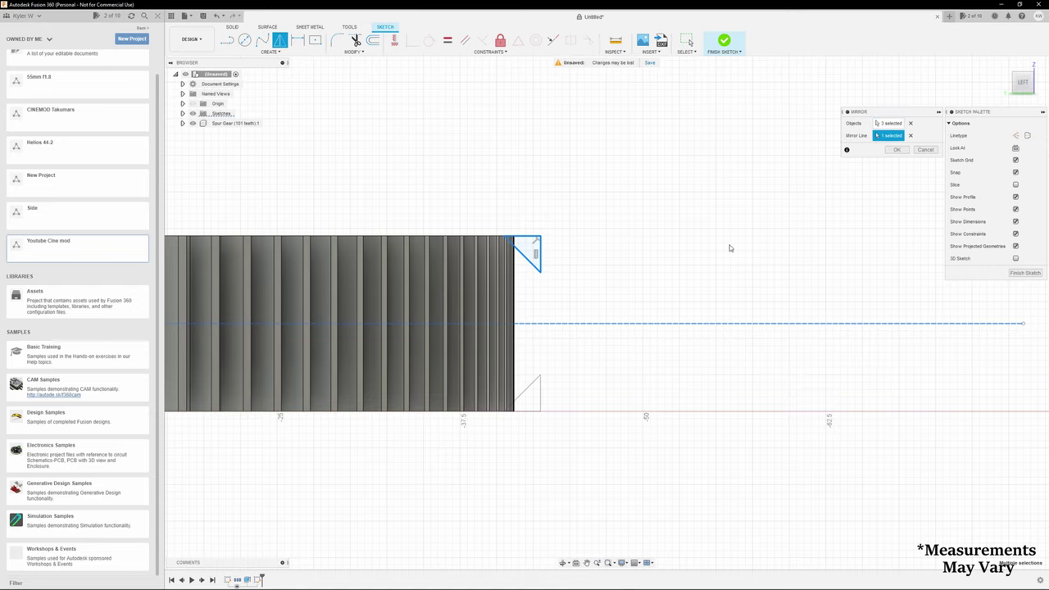
click(898, 150)
Move the triangle 3.50 mm along X, then select the lower triangle
key(m)
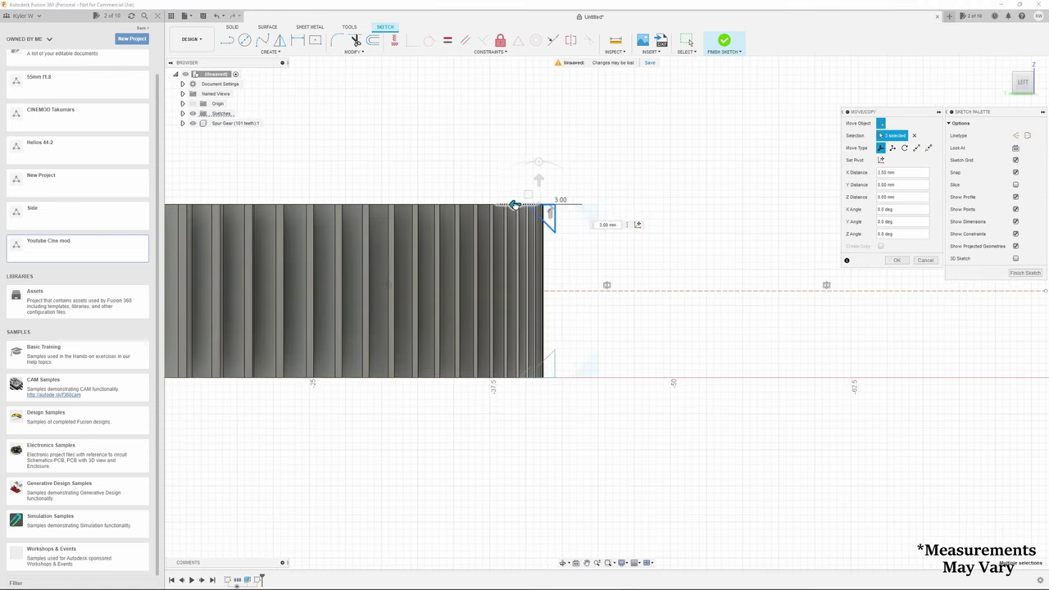
drag(498, 204, 507, 205)
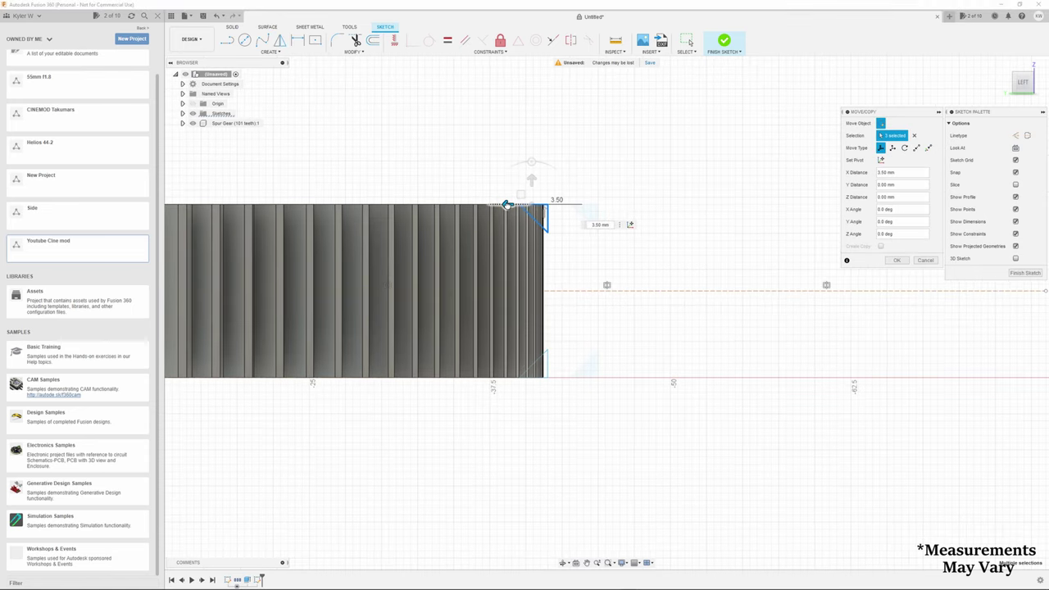
scroll(515, 195, up, 4)
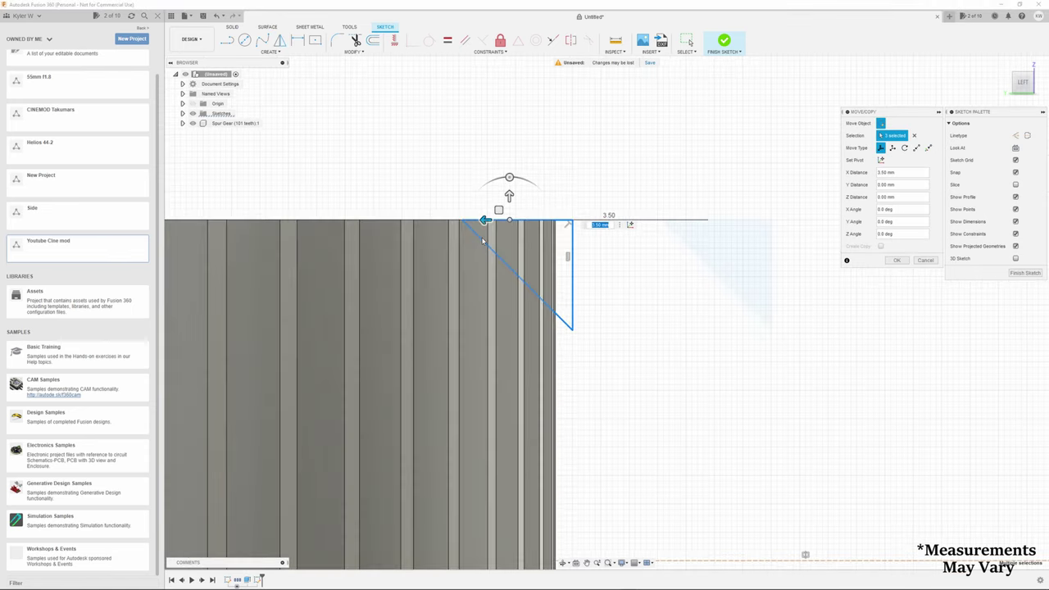
key(Return)
scroll(603, 477, down, 2)
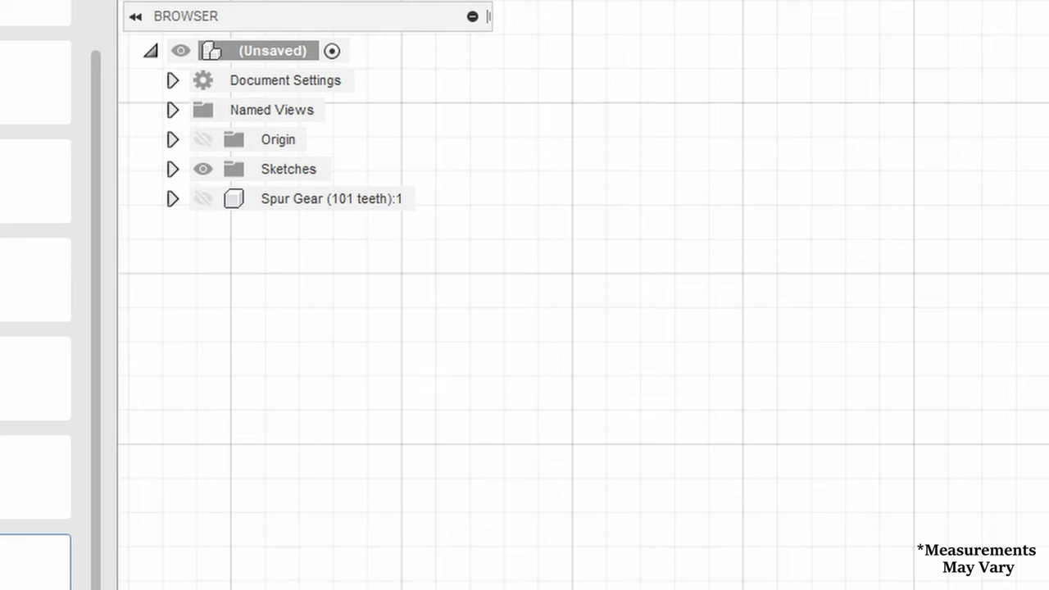
scroll(584, 346, up, 2)
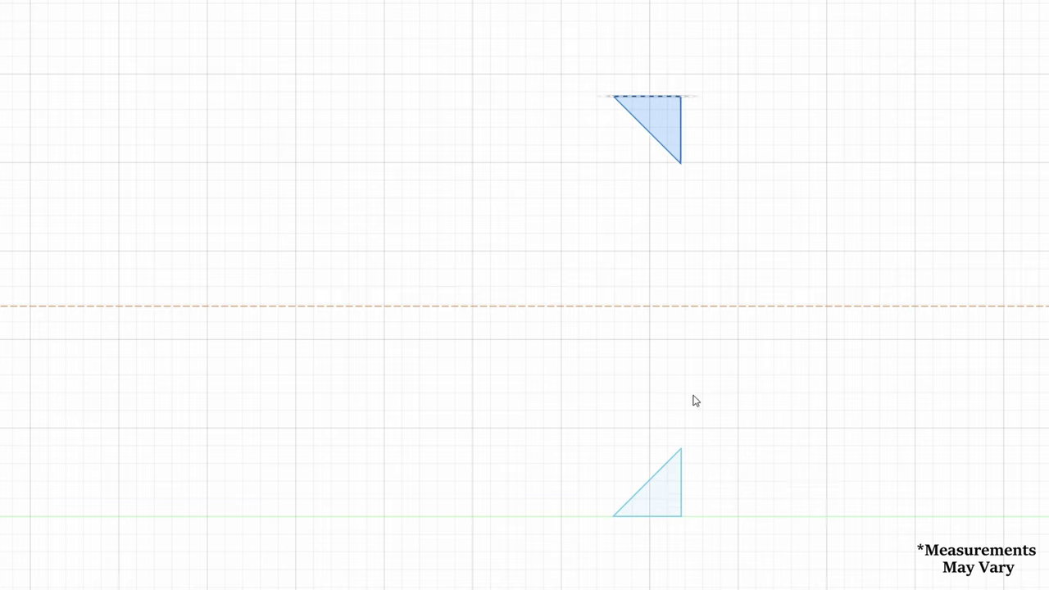
click(665, 500)
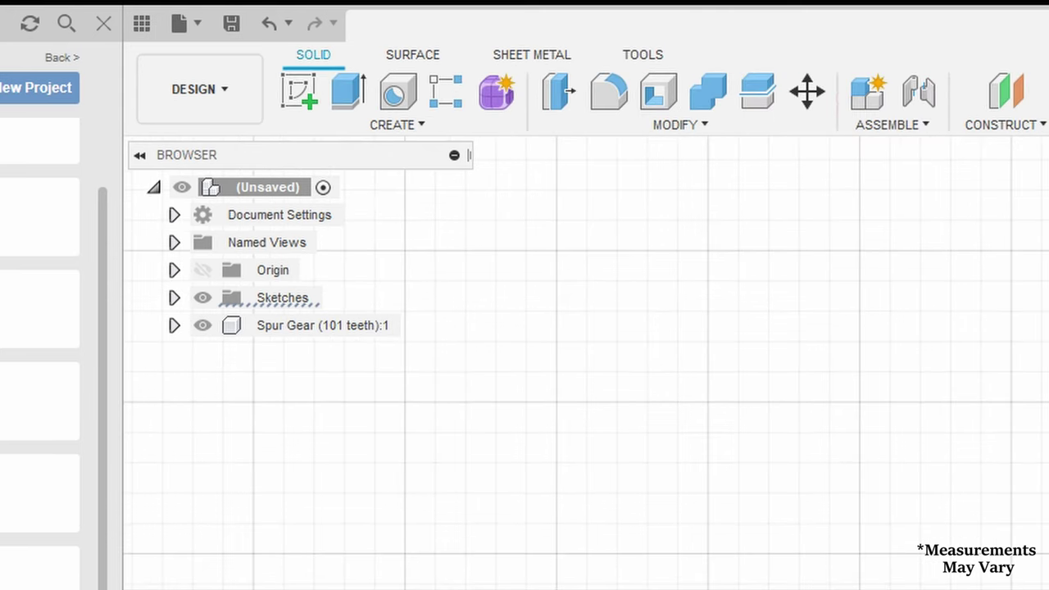
Revolve both triangles 360° around the vertical axis as a cut into the 101-tooth Spur Gear body
click(402, 125)
click(377, 281)
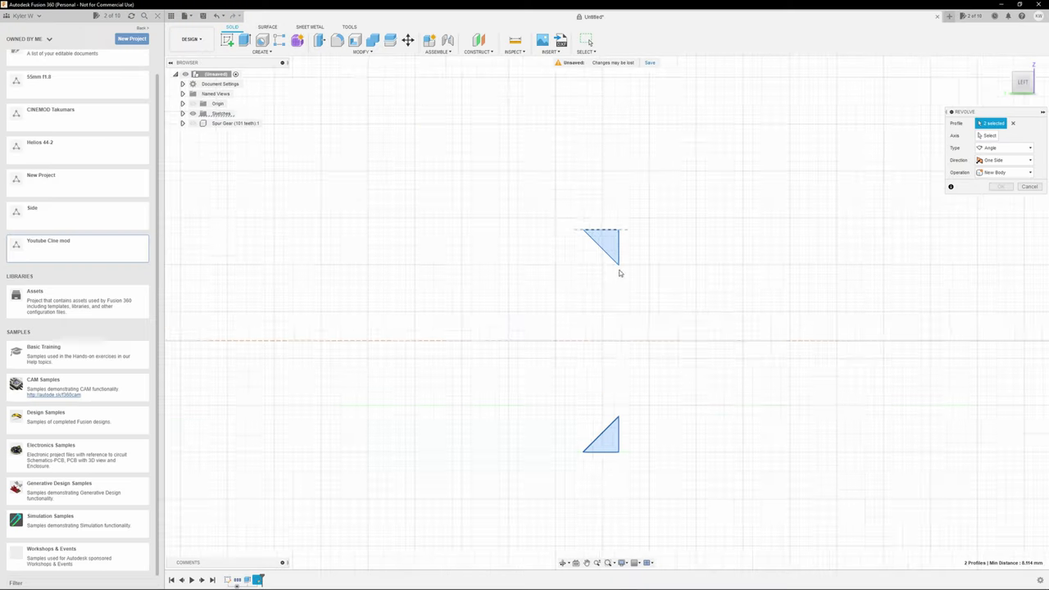
click(987, 135)
scroll(369, 338, down, 6)
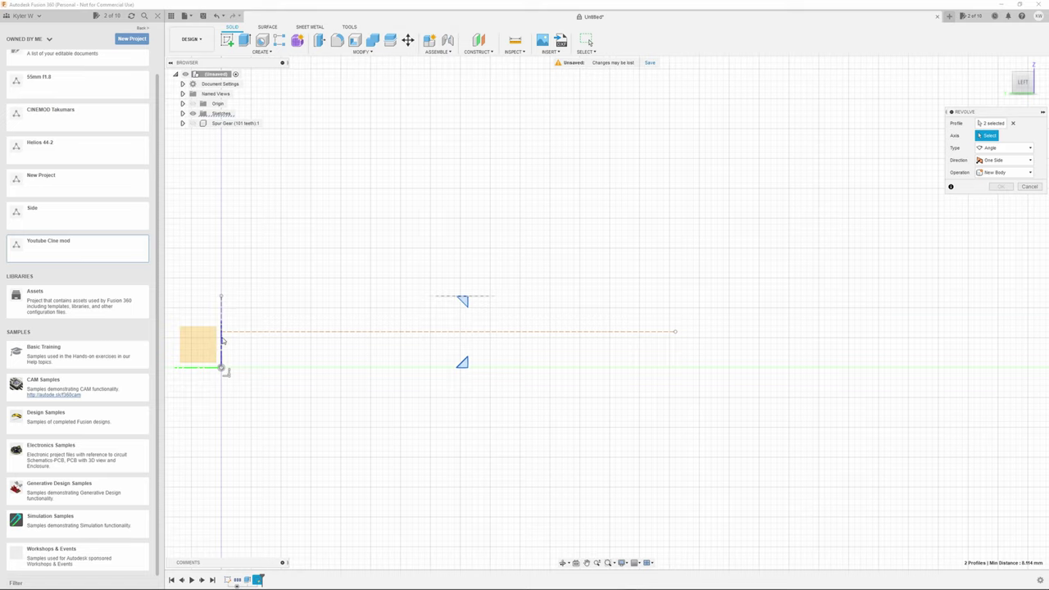
click(222, 340)
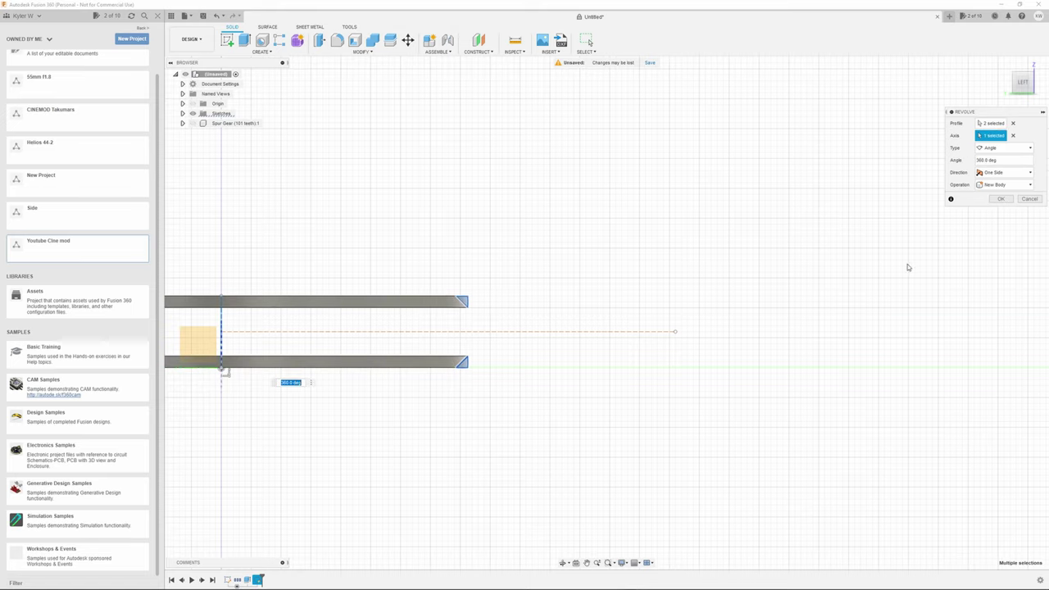
click(996, 185)
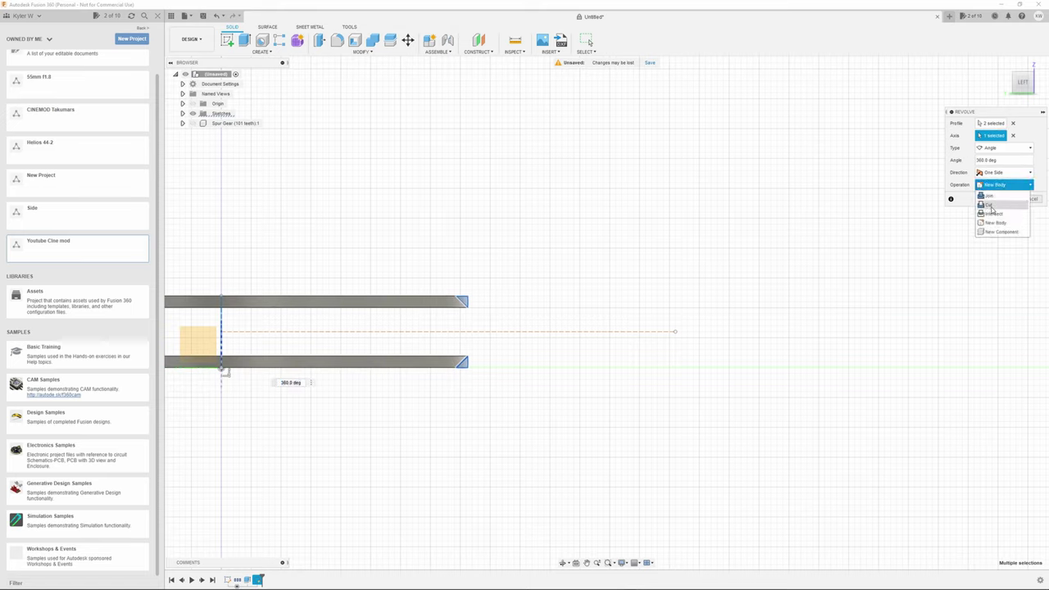
click(989, 204)
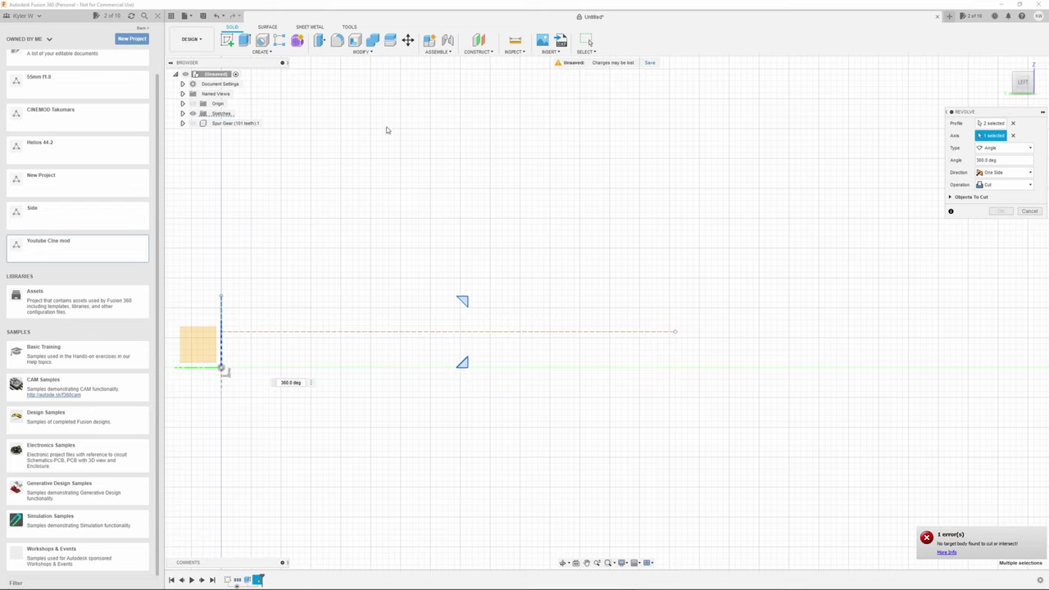
click(194, 123)
middle_drag(395, 245, 597, 224)
click(1001, 212)
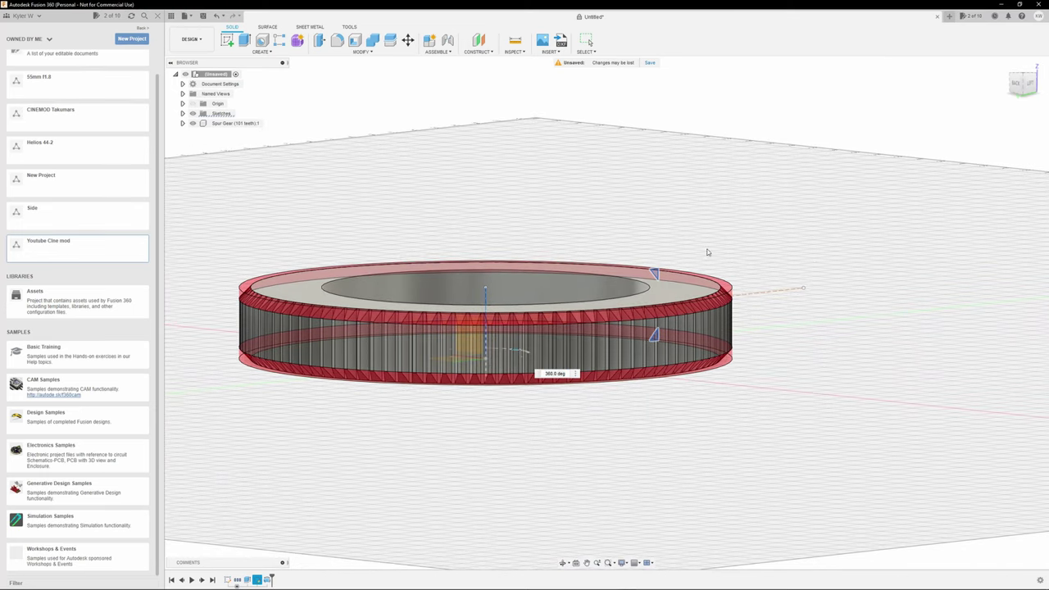
shift+middle_drag(703, 248, 652, 265)
scroll(600, 296, down, 4)
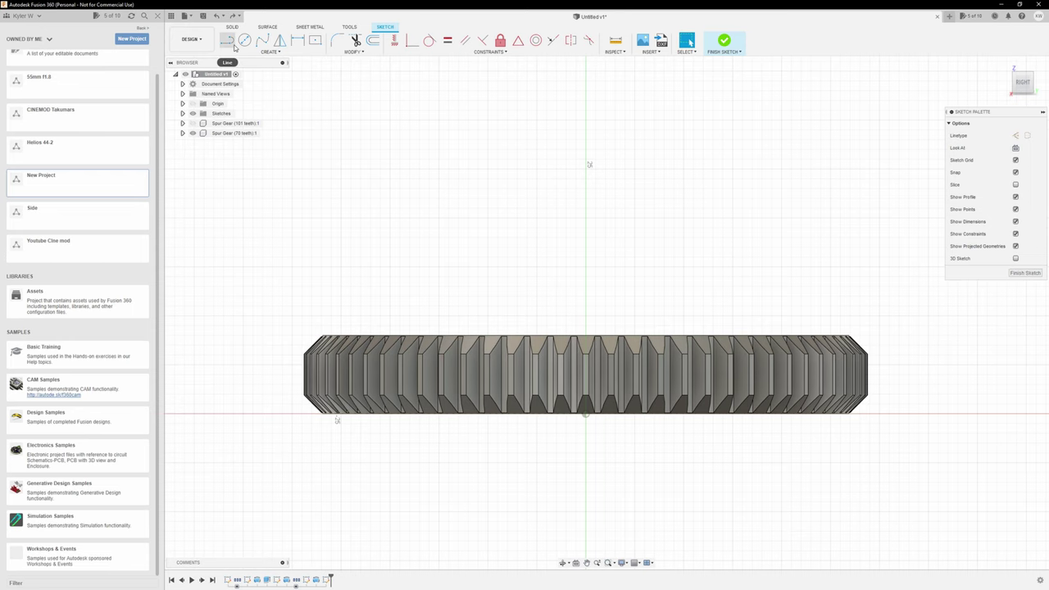
Draw a 10 mm vertical line up from the gear's top edge at the axis
click(227, 40)
scroll(591, 328, up, 2)
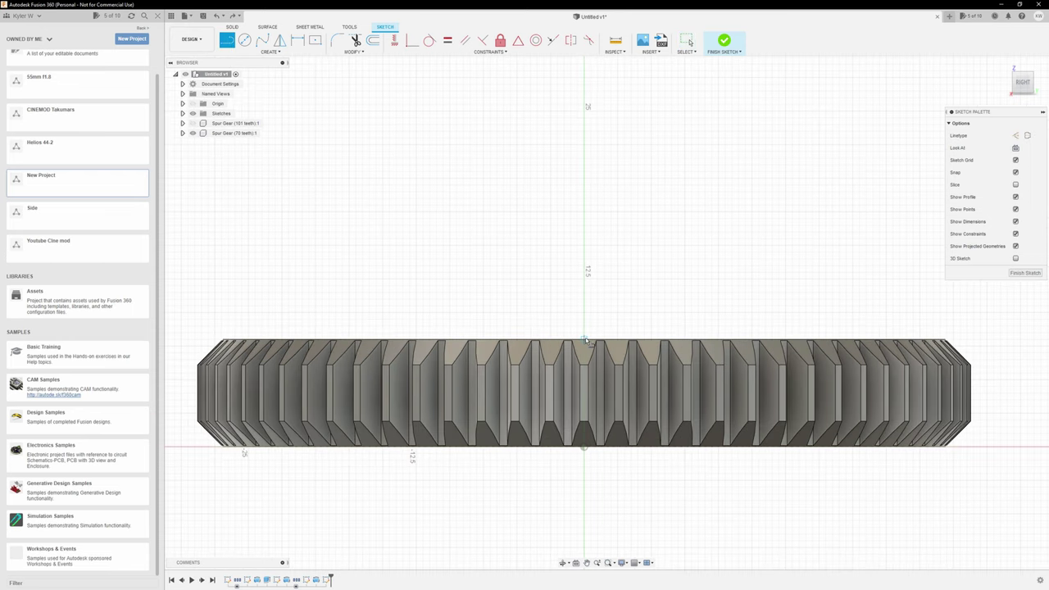
click(586, 337)
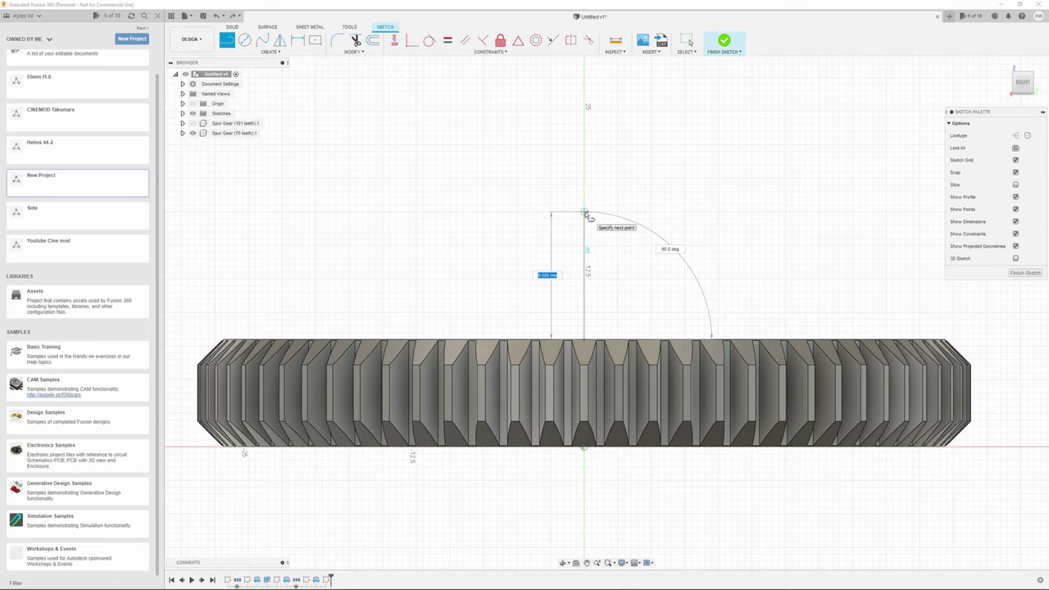
key(Tab)
click(586, 216)
key(Escape)
scroll(590, 327, down, 1)
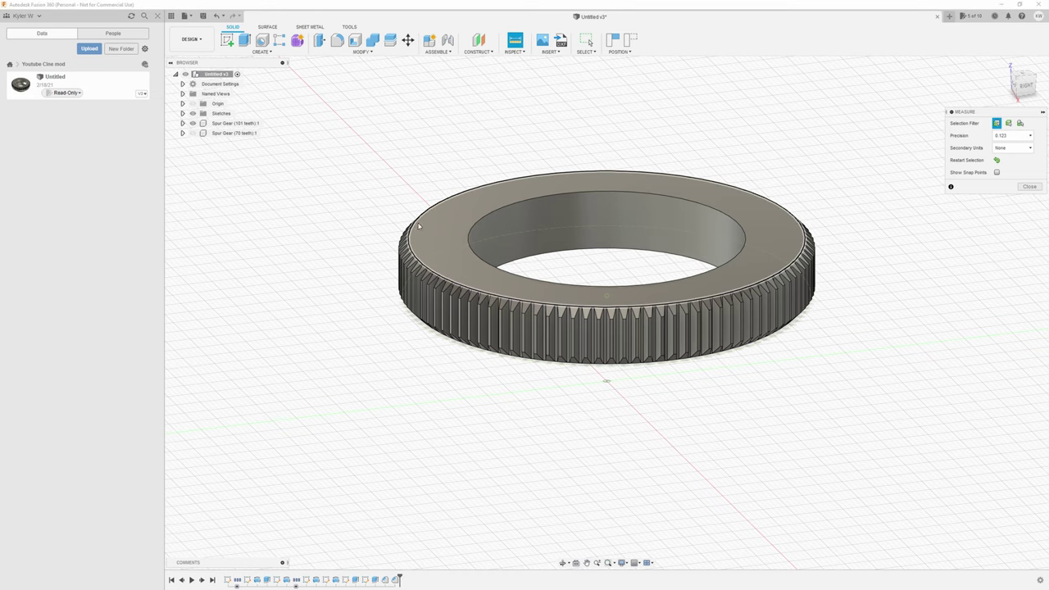
Measure the 39.30 mm top-edge radius and close the profile at the gear's corner
click(425, 228)
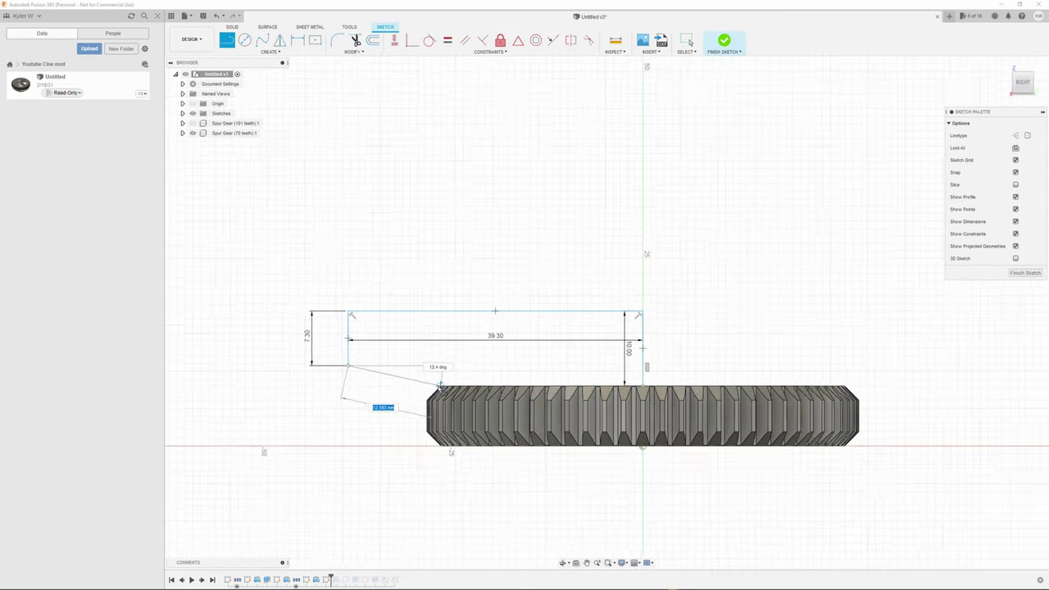
scroll(441, 386, up, 6)
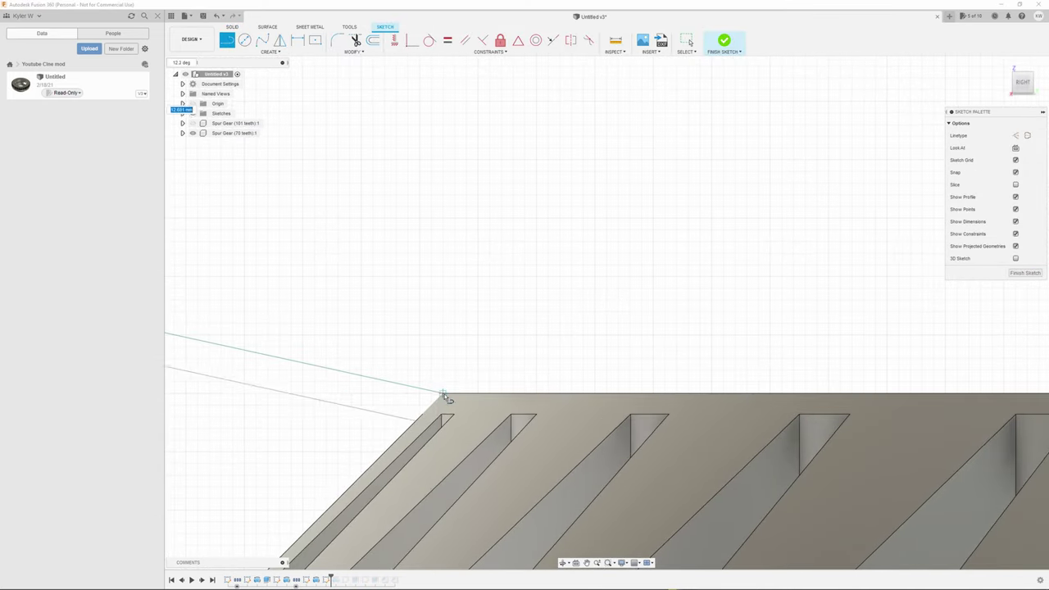
scroll(630, 393, down, 6)
scroll(820, 360, up, 4)
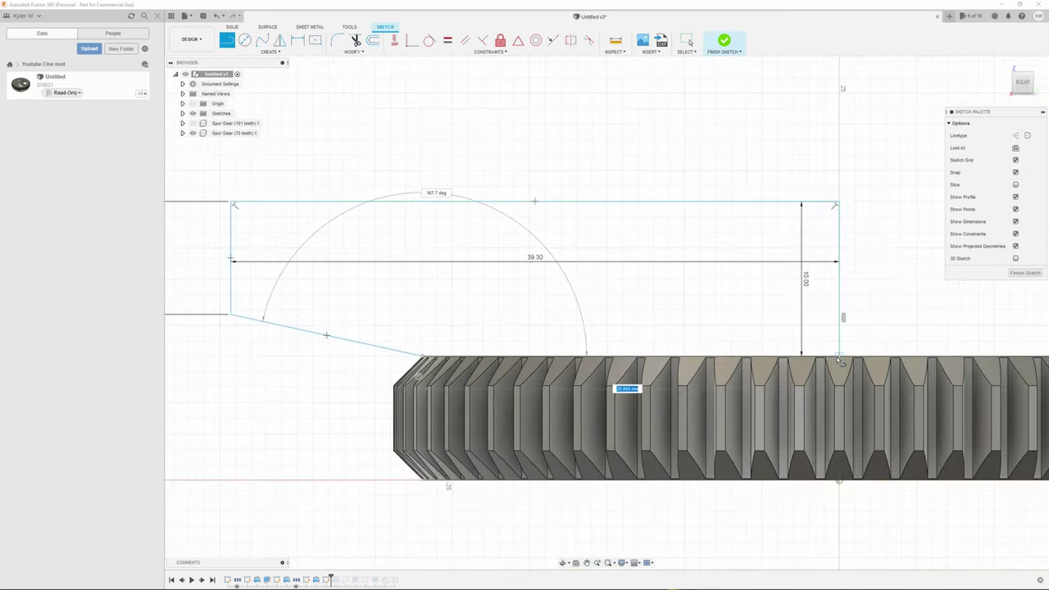
click(839, 358)
scroll(893, 316, down, 3)
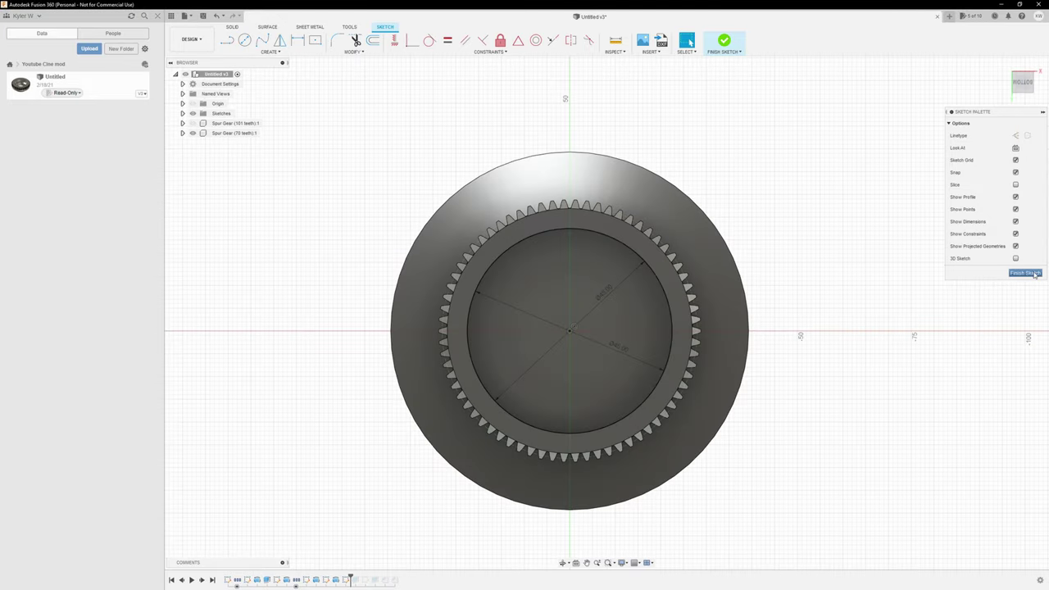
Finish the sketch and extrude-cut the inner circular face 23 mm deep through the ring
click(724, 41)
click(595, 327)
click(244, 39)
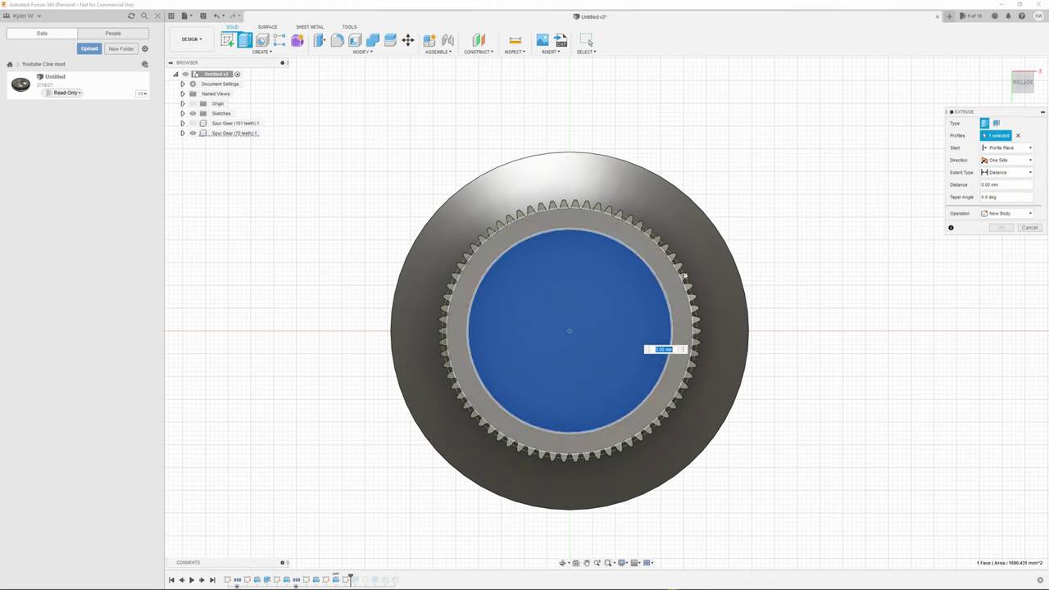
click(1007, 213)
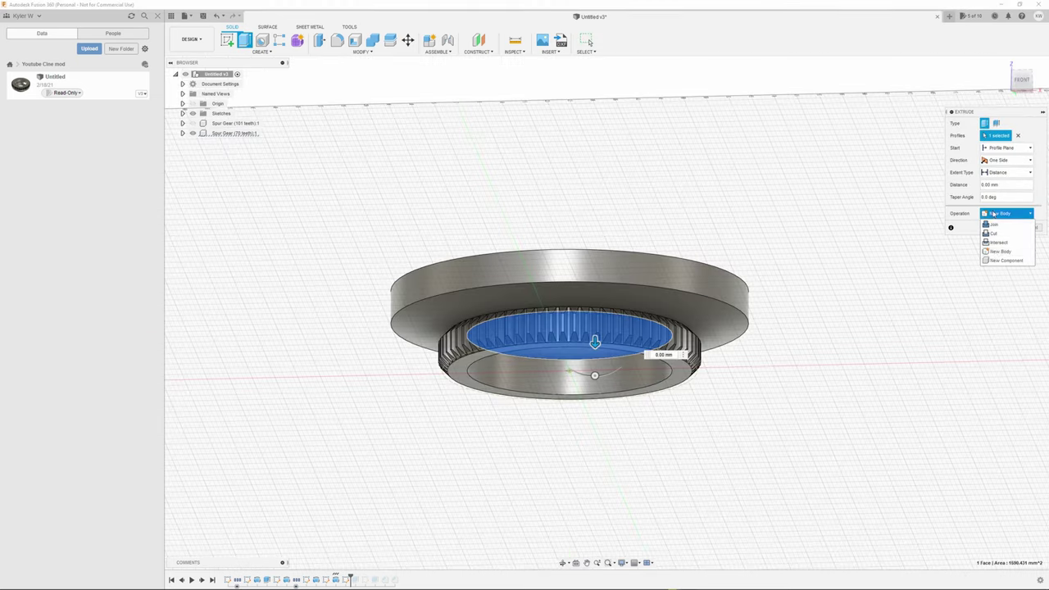
click(1004, 236)
drag(595, 341, 608, 245)
shift+middle_drag(608, 245, 750, 262)
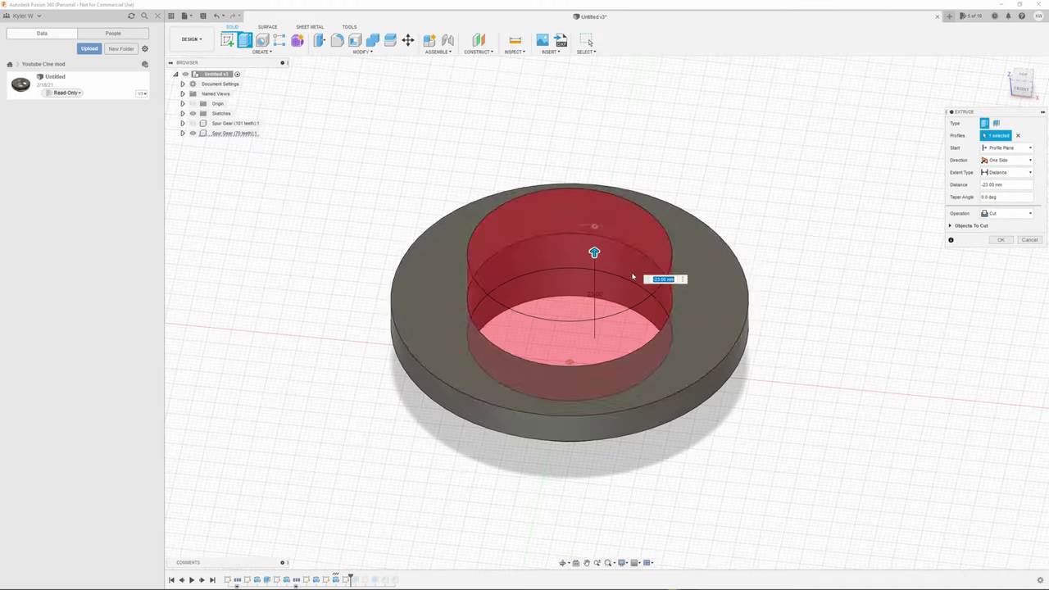
key(Return)
shift+middle_drag(893, 263, 721, 282)
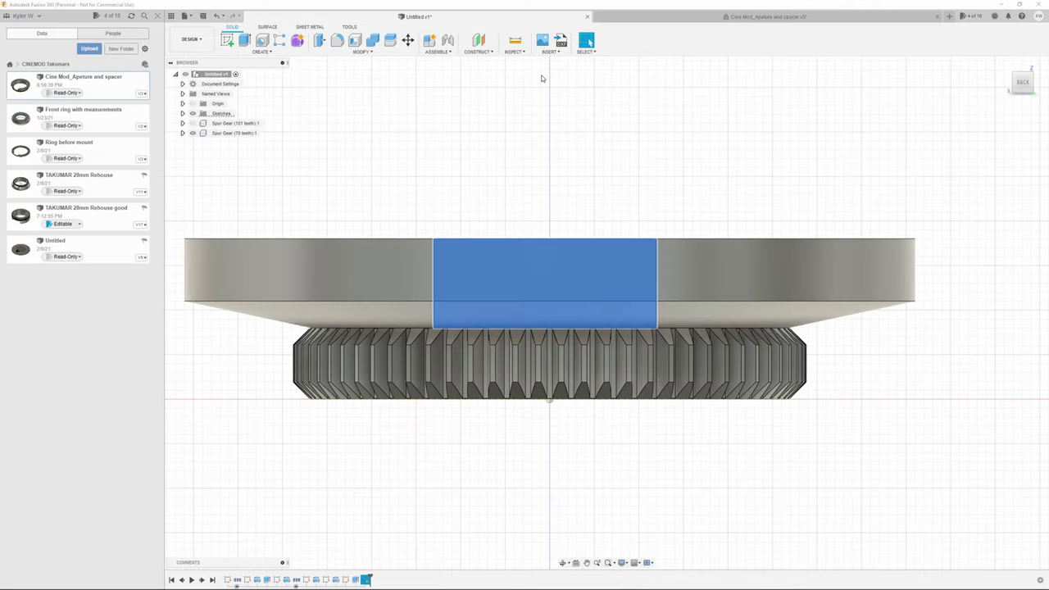
key(e)
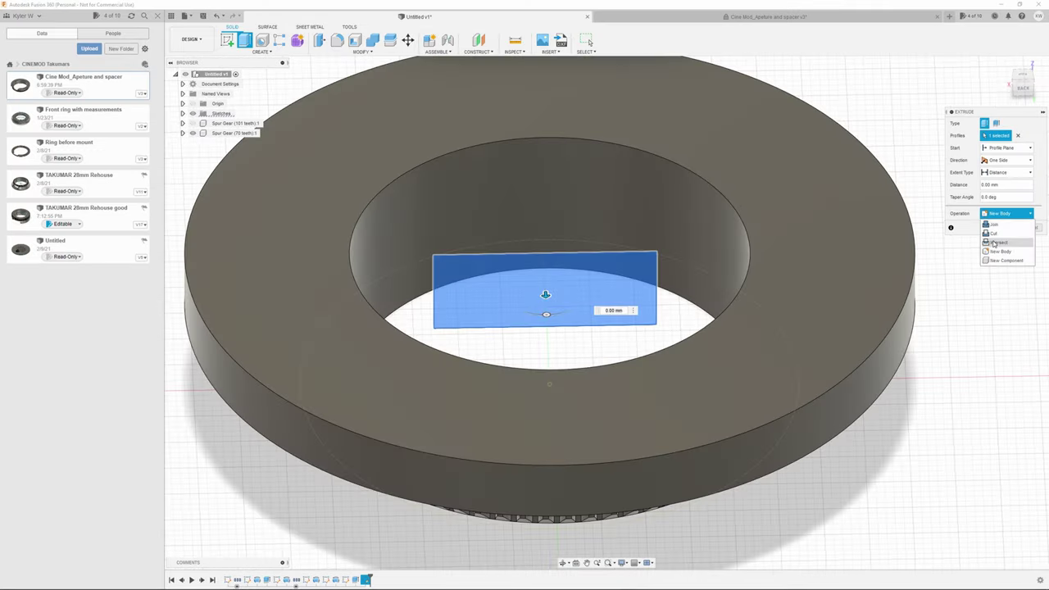
click(994, 234)
drag(545, 293, 557, 511)
shift+middle_drag(557, 511, 672, 344)
click(1001, 238)
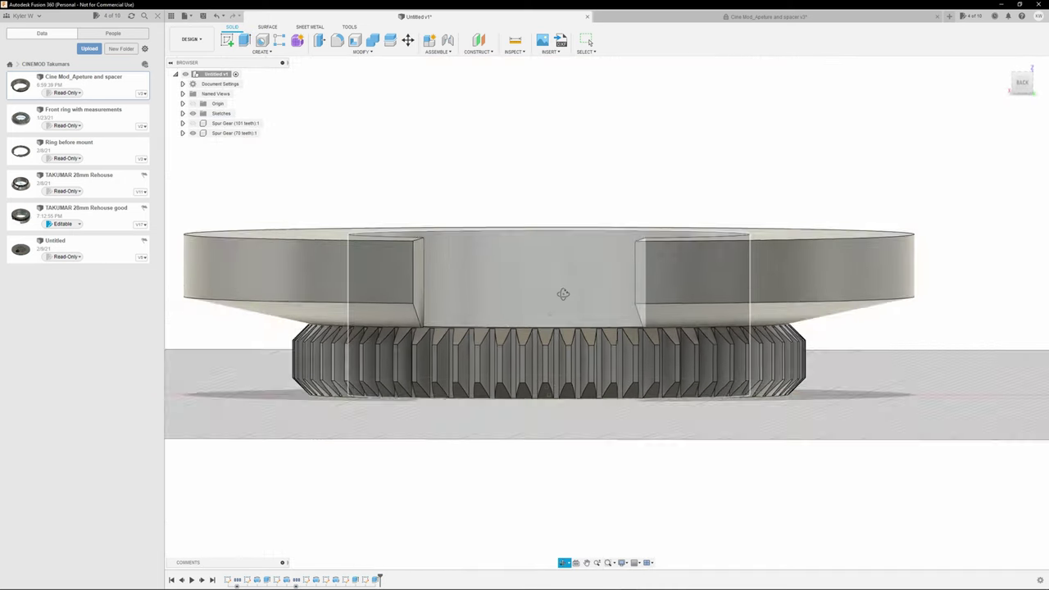
shift+middle_drag(564, 294, 574, 344)
click(362, 53)
click(329, 79)
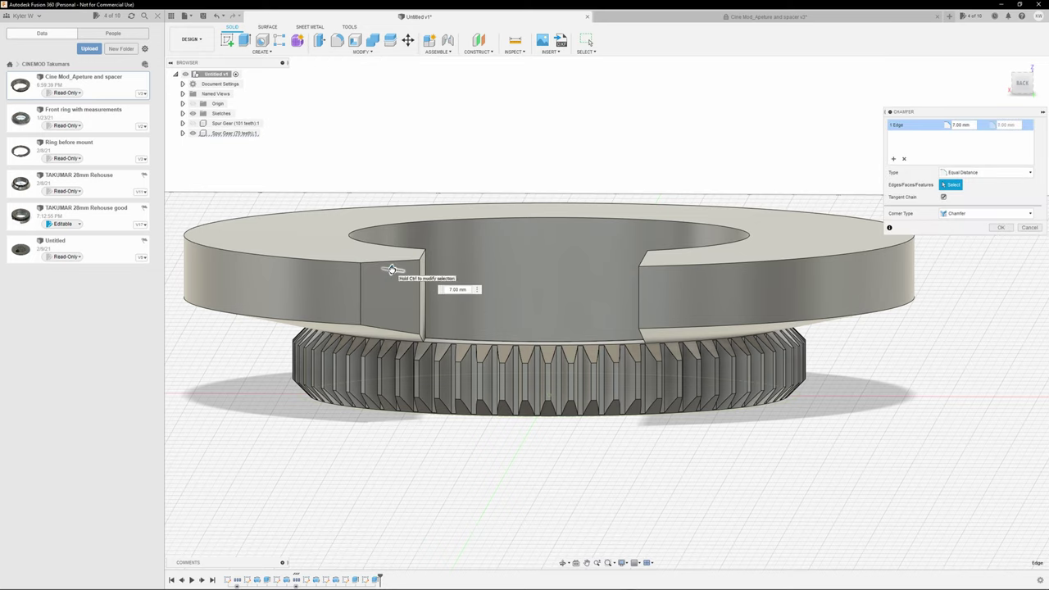
click(1001, 227)
shift+middle_drag(1001, 227, 814, 277)
click(809, 275)
click(353, 51)
click(329, 79)
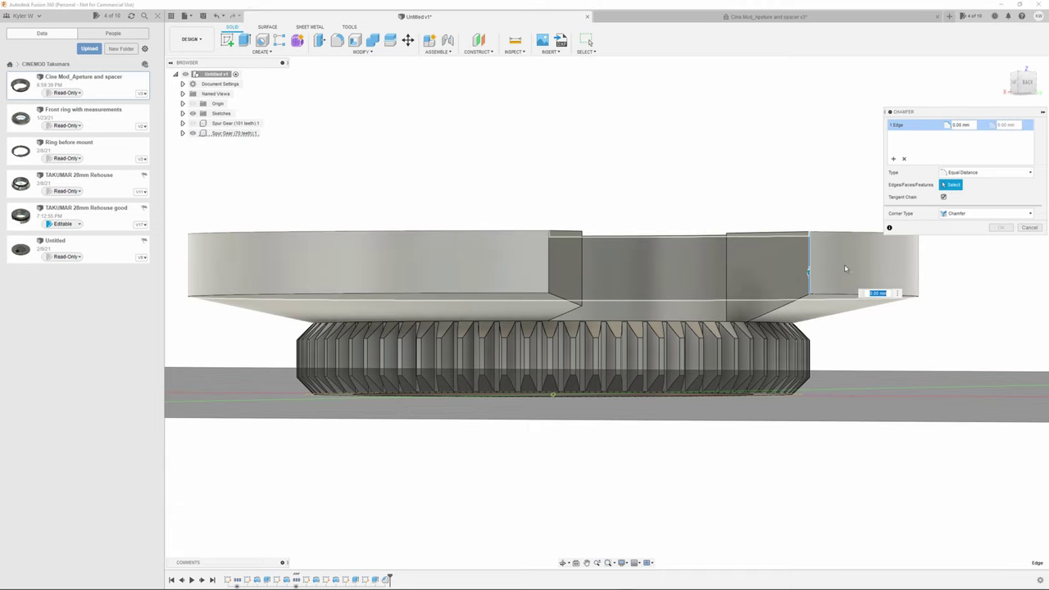
click(1029, 227)
mouse_move(944, 234)
shift+middle_down()
mouse_move(675, 226)
mouse_move(611, 322)
mouse_move(539, 320)
mouse_move(188, 135)
shift+middle_up()
Export the Spur Gear (70 teeth) component with Save As STL
click(182, 132)
click(189, 152)
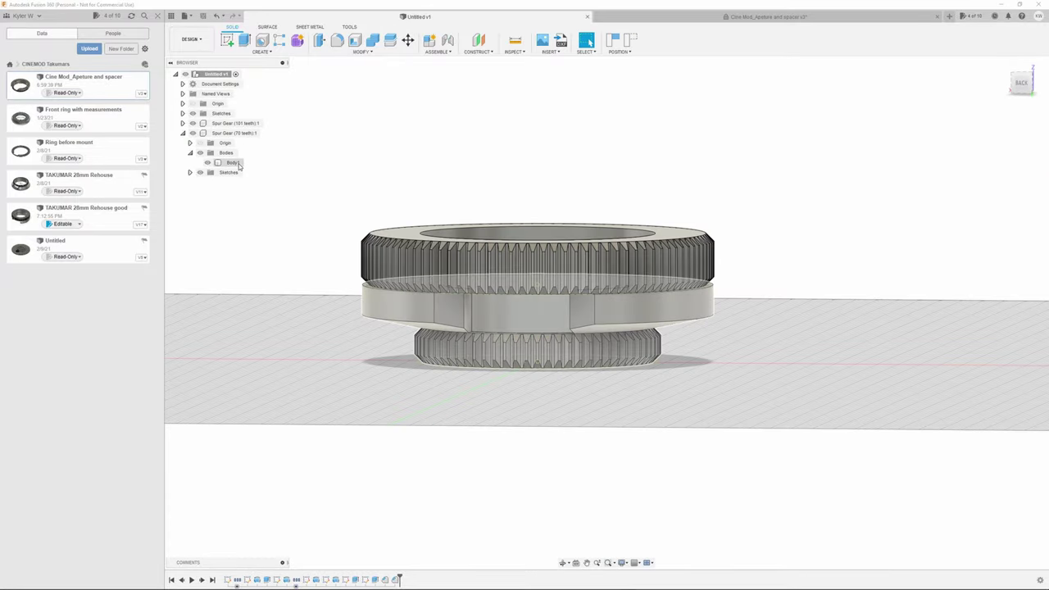
click(189, 153)
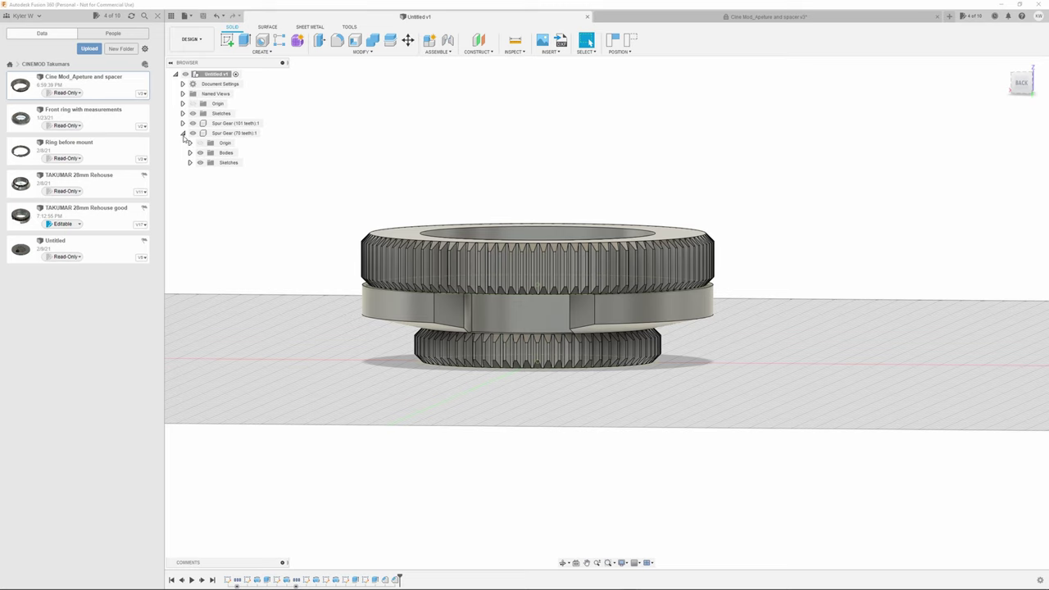
click(184, 133)
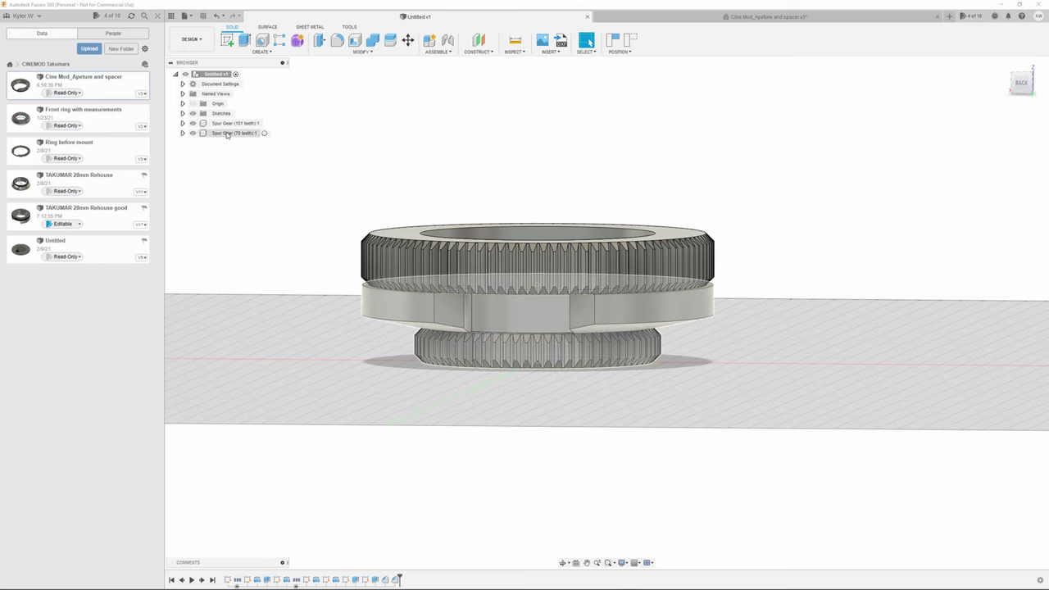
right_click(227, 134)
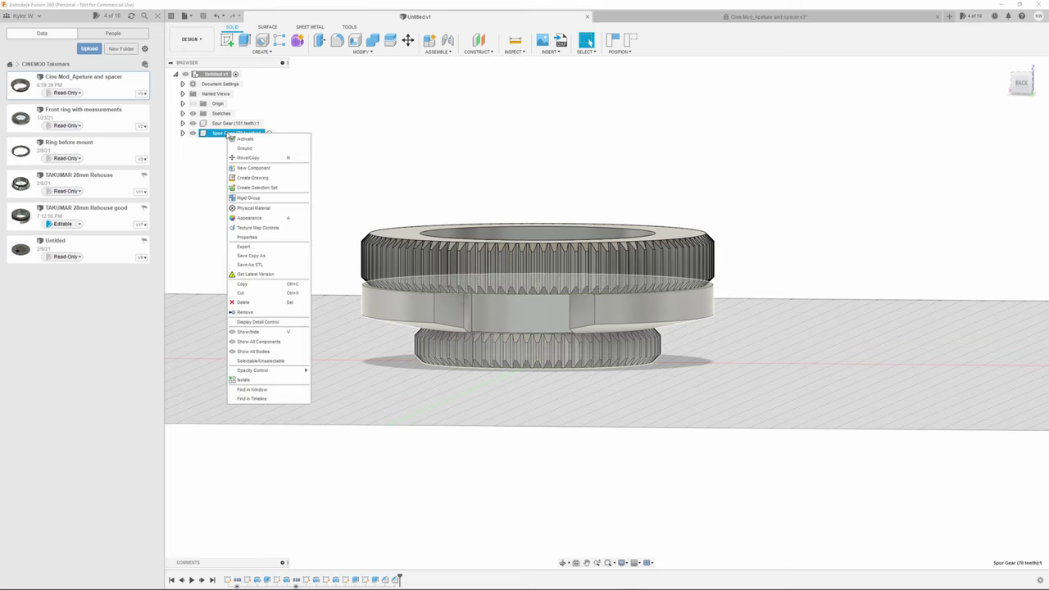
click(250, 265)
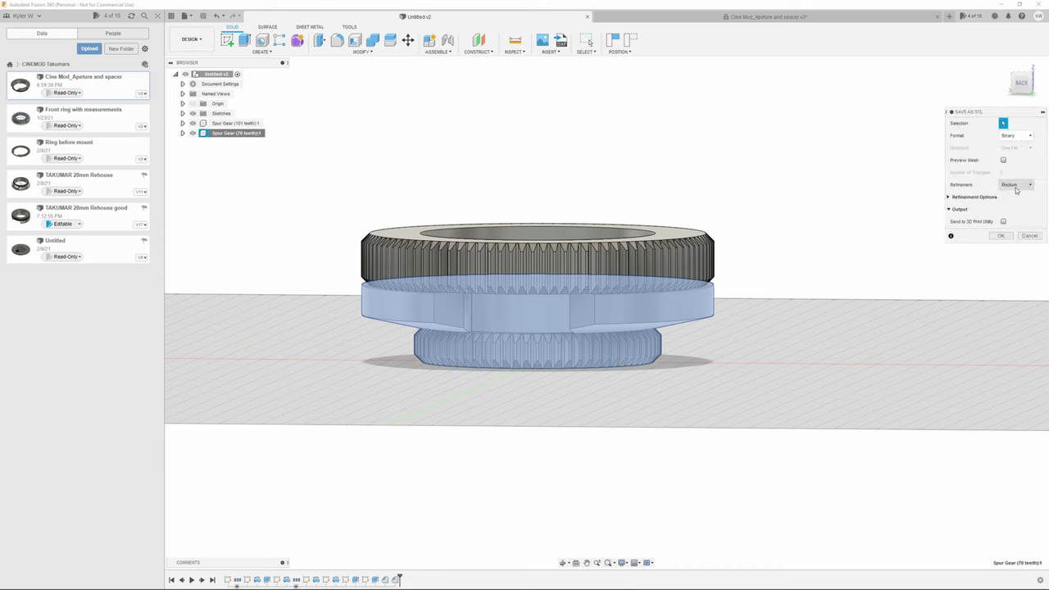
Export the 70-tooth gear as an STL into the Focus rings folder, then bring up Cura's Open dialog
click(1001, 236)
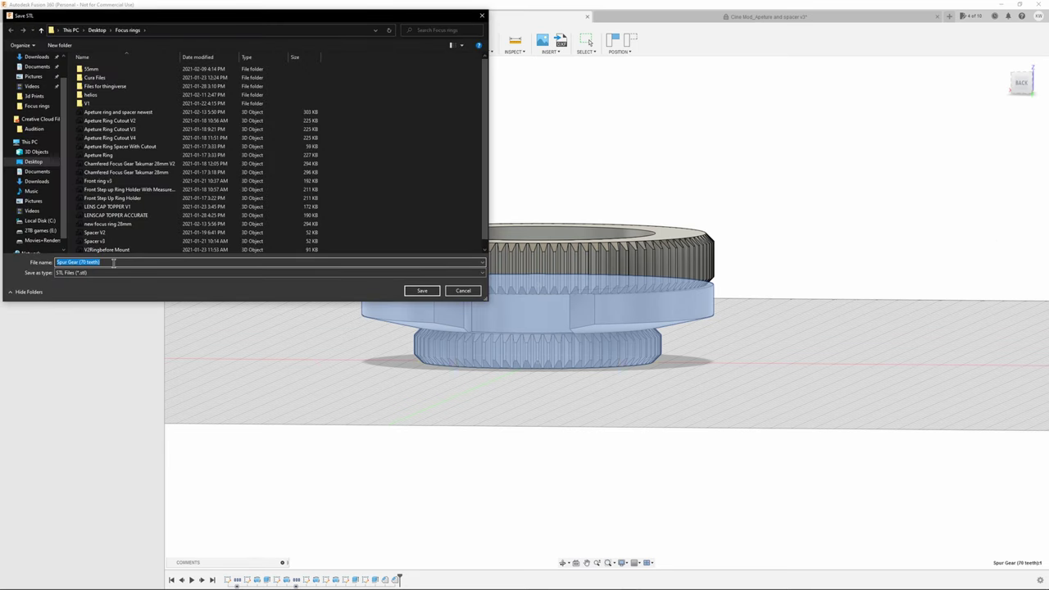
text(V)
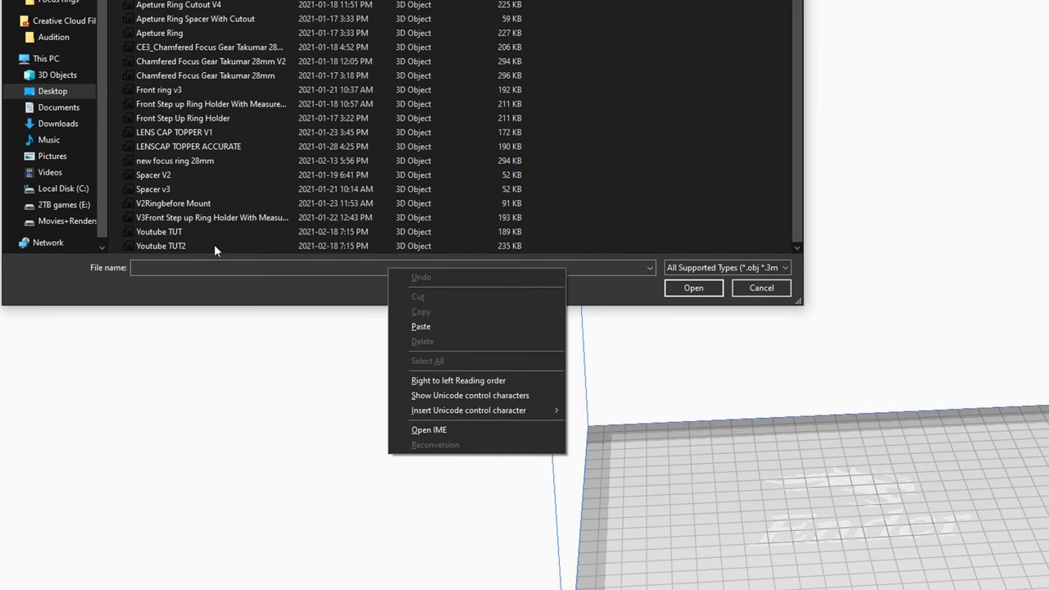
Place the Youtube TUT2 ring model on Cura's build plate at X, Y, Z 0 mm and select it
click(214, 244)
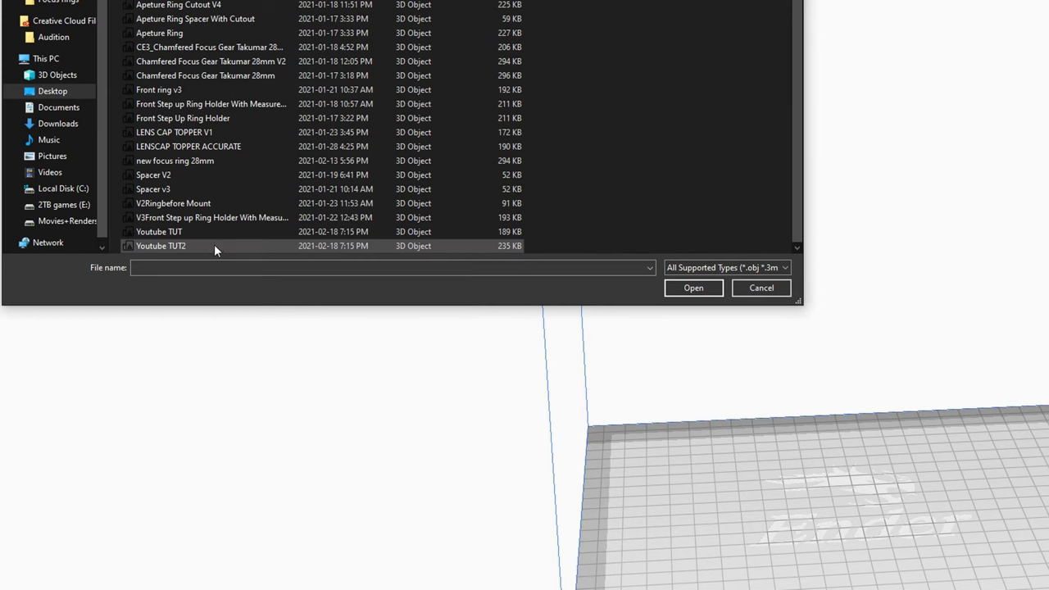
click(216, 245)
drag(225, 248, 927, 528)
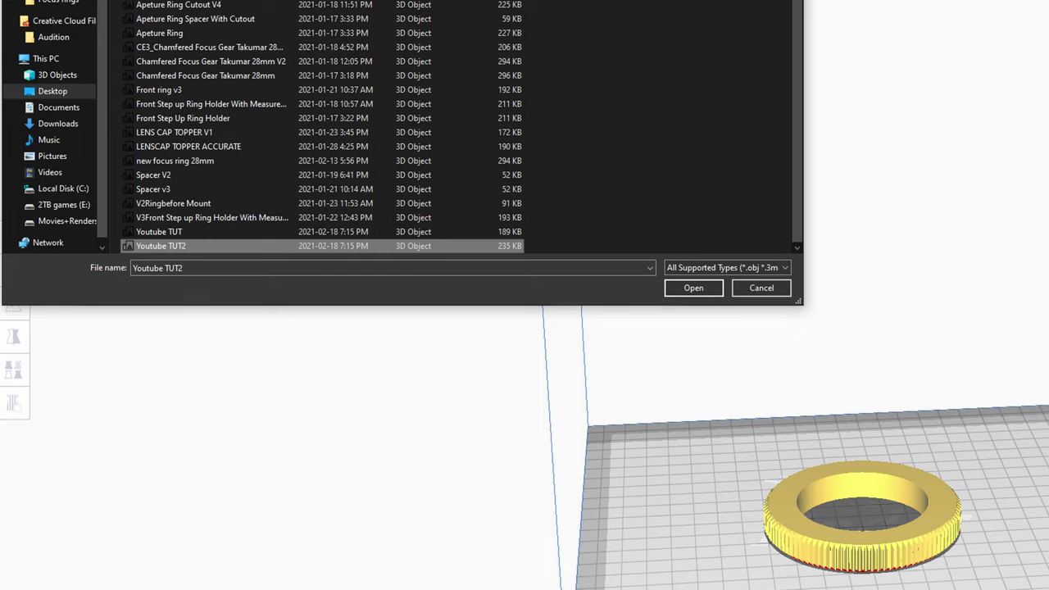
key(Escape)
click(944, 498)
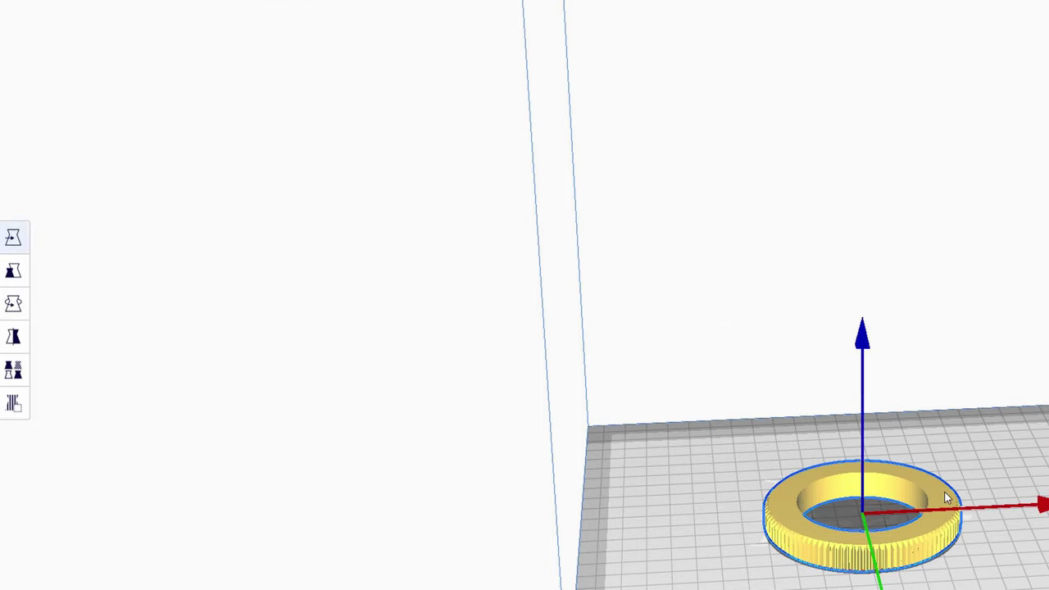
Check the ring's size in the Scale tool (about 82.4 × 82.4 mm), leaving its height at 12 mm
click(18, 276)
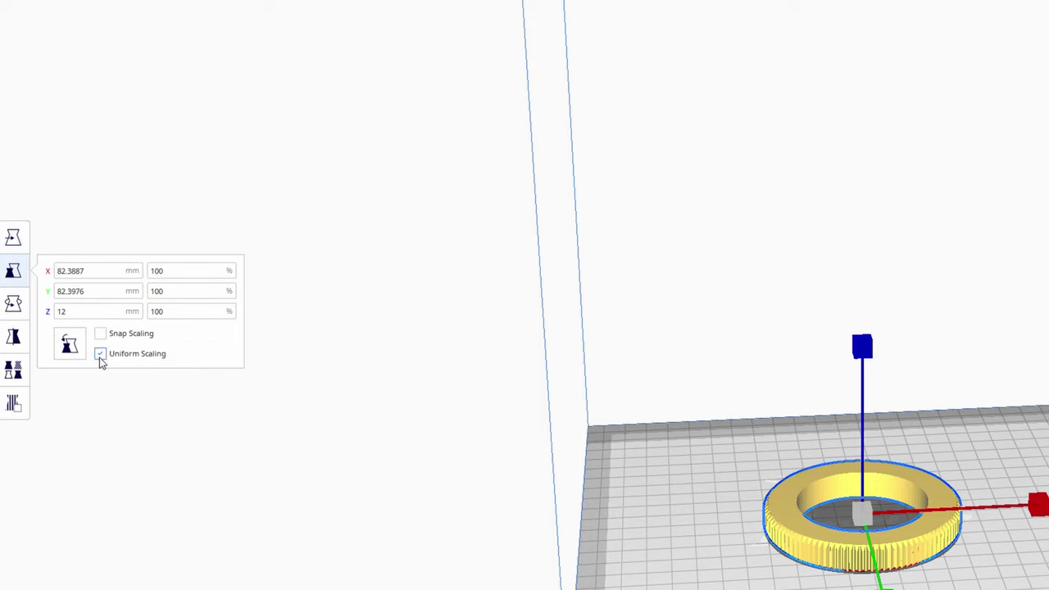
click(68, 312)
click(876, 539)
scroll(945, 414, down, 5)
mouse_move(946, 414)
right_down()
mouse_move(1044, 382)
mouse_move(942, 434)
right_up()
scroll(900, 480, up, 5)
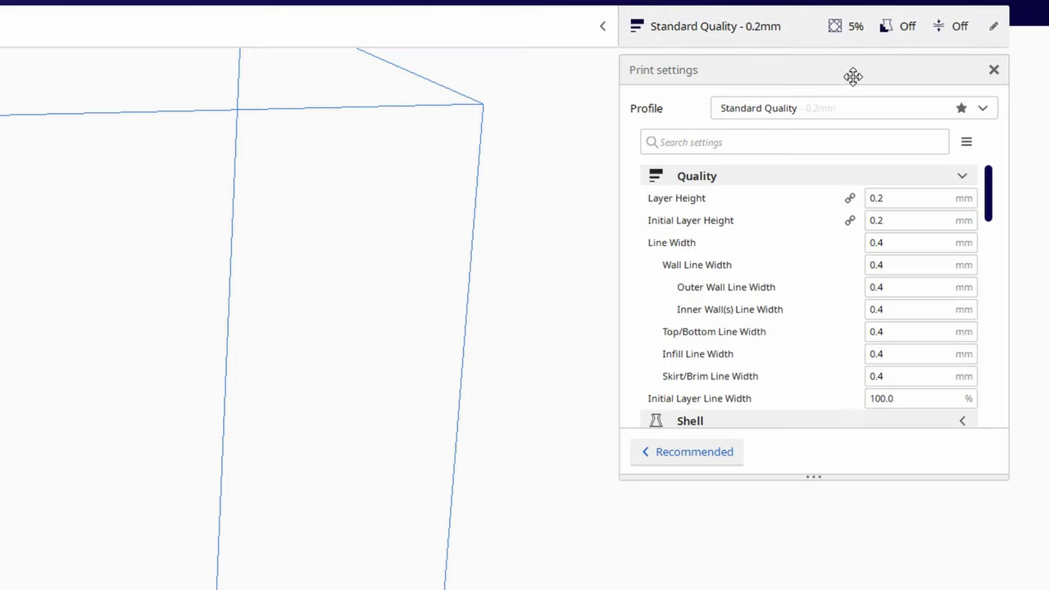
Apply the custom 10% GOOD GearV2 profile, giving 10% Cubic infill with Skirt adhesion
click(811, 113)
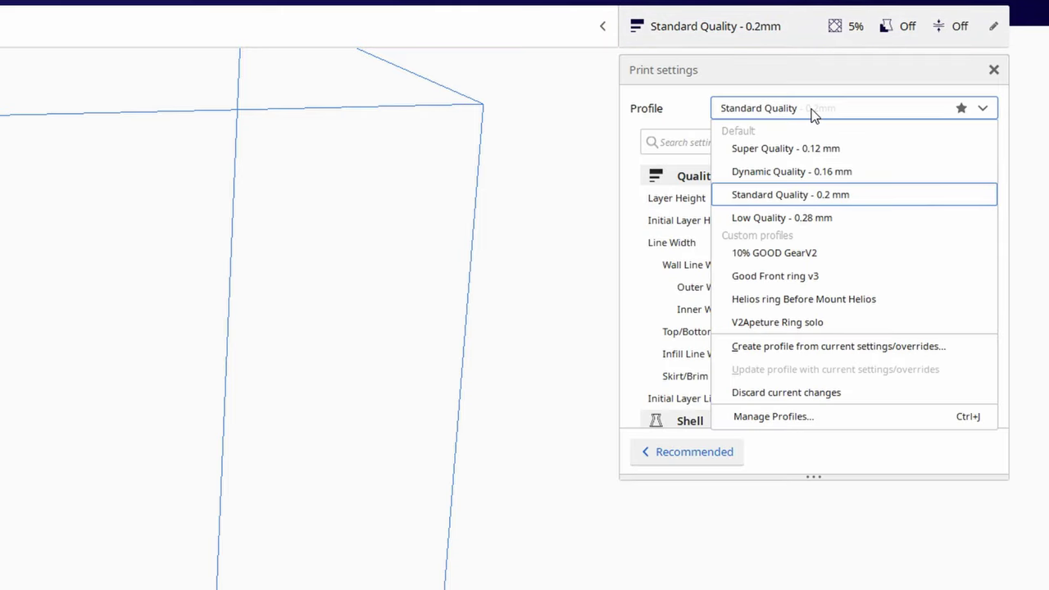
click(807, 256)
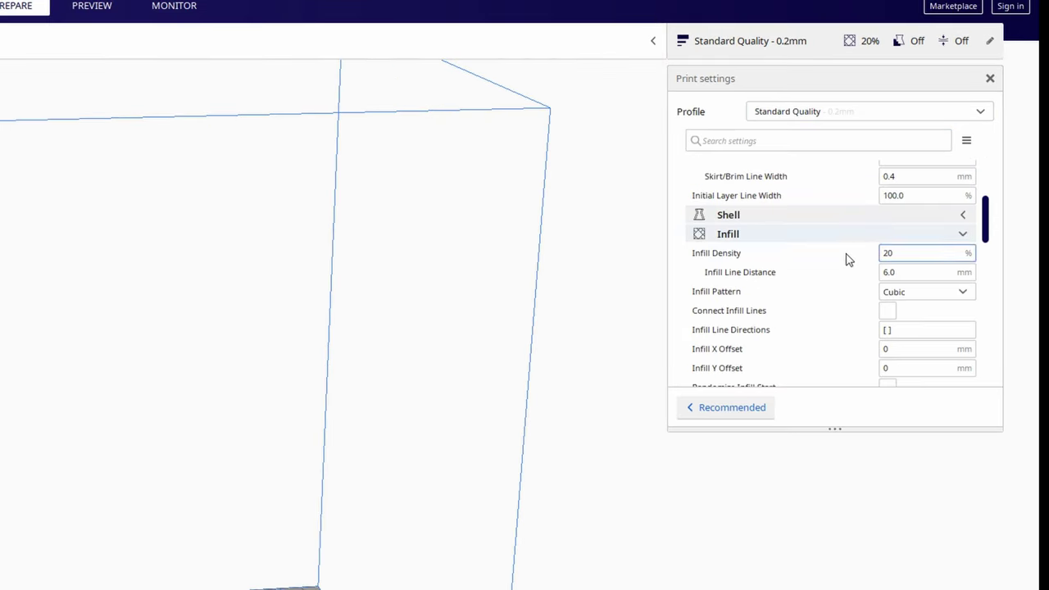
scroll(850, 264, down, 10)
scroll(850, 267, down, 10)
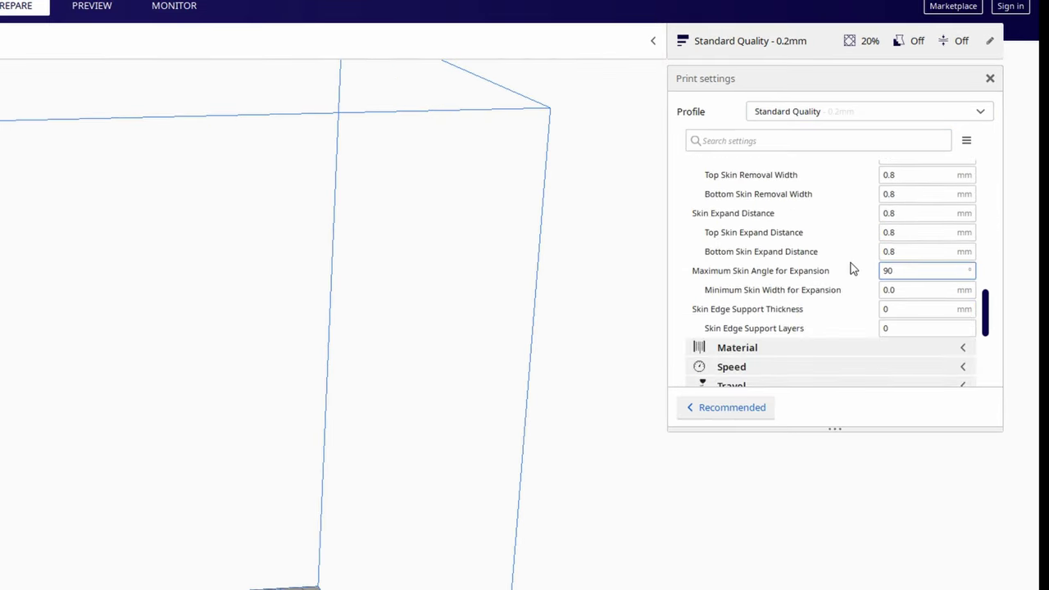
scroll(851, 267, down, 1)
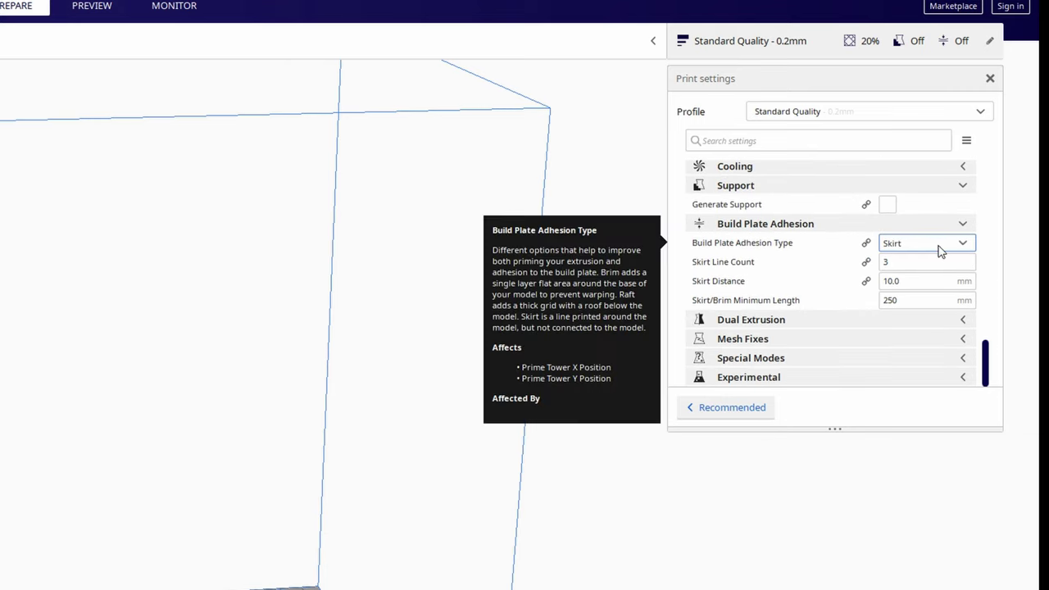
click(851, 112)
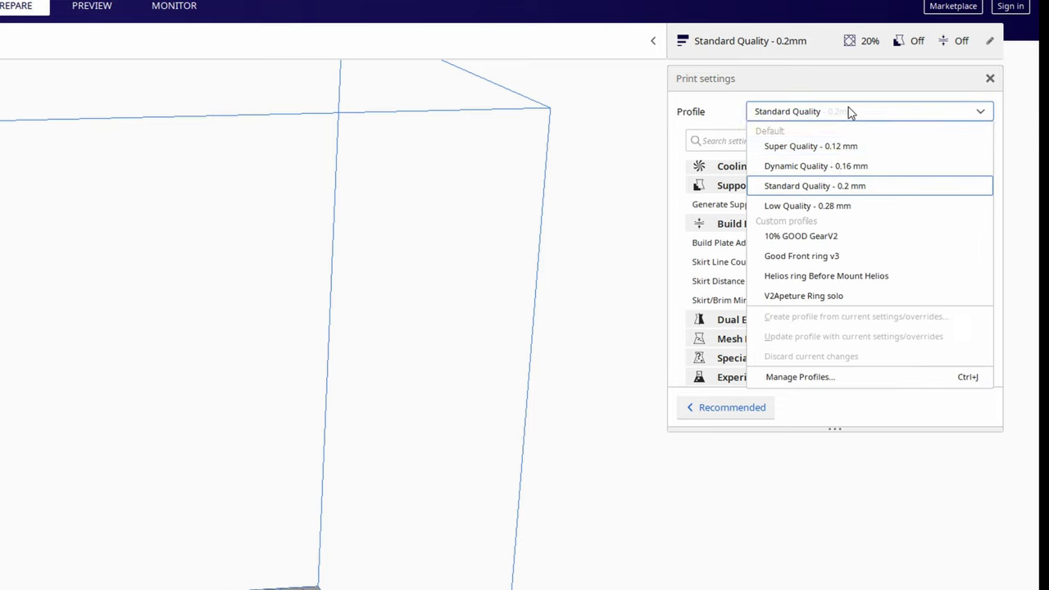
click(826, 243)
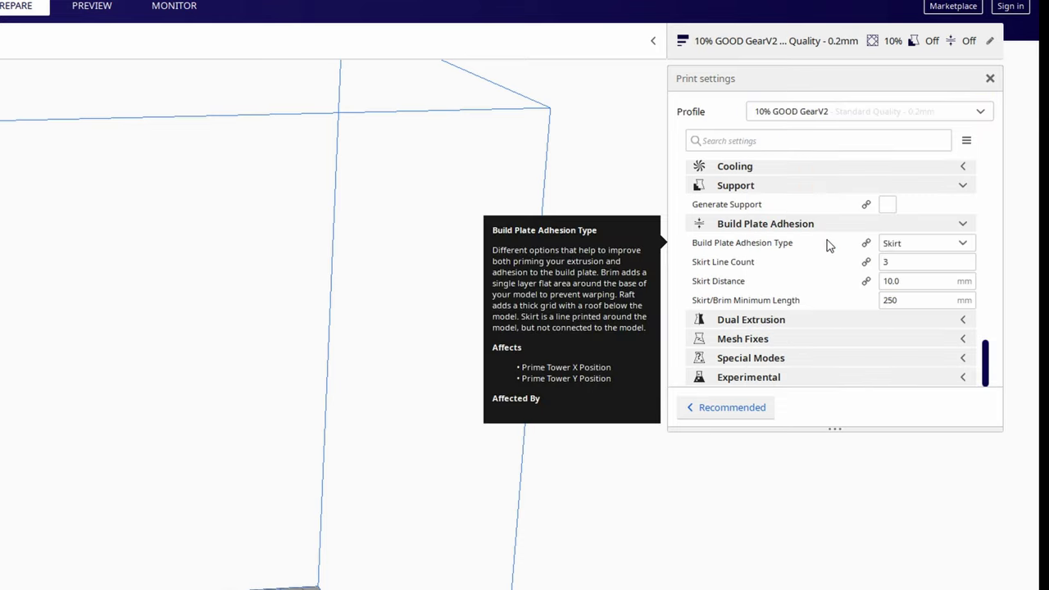
scroll(836, 250, up, 6)
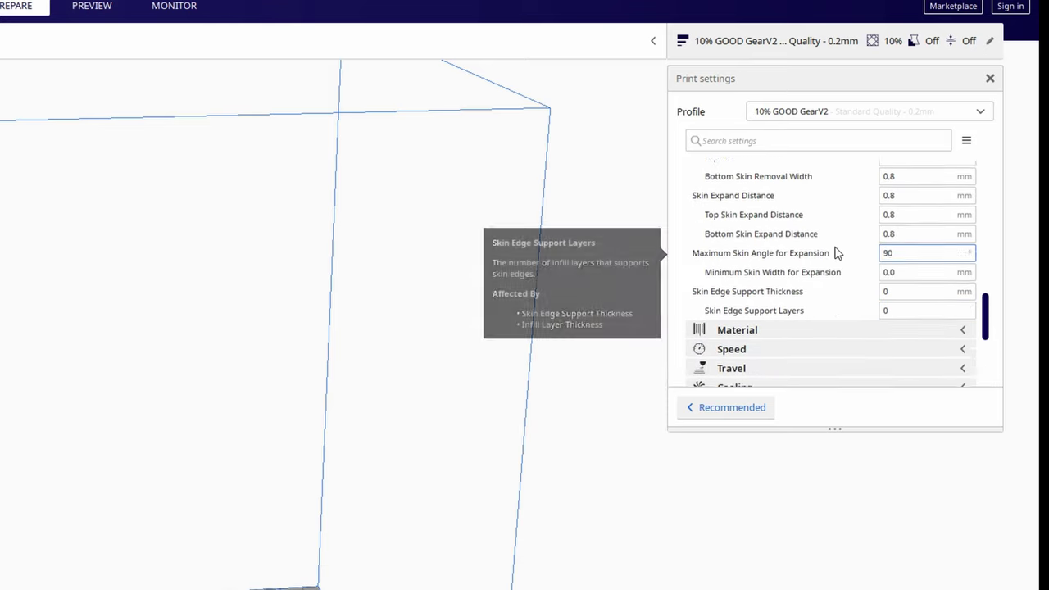
scroll(834, 250, up, 10)
click(792, 140)
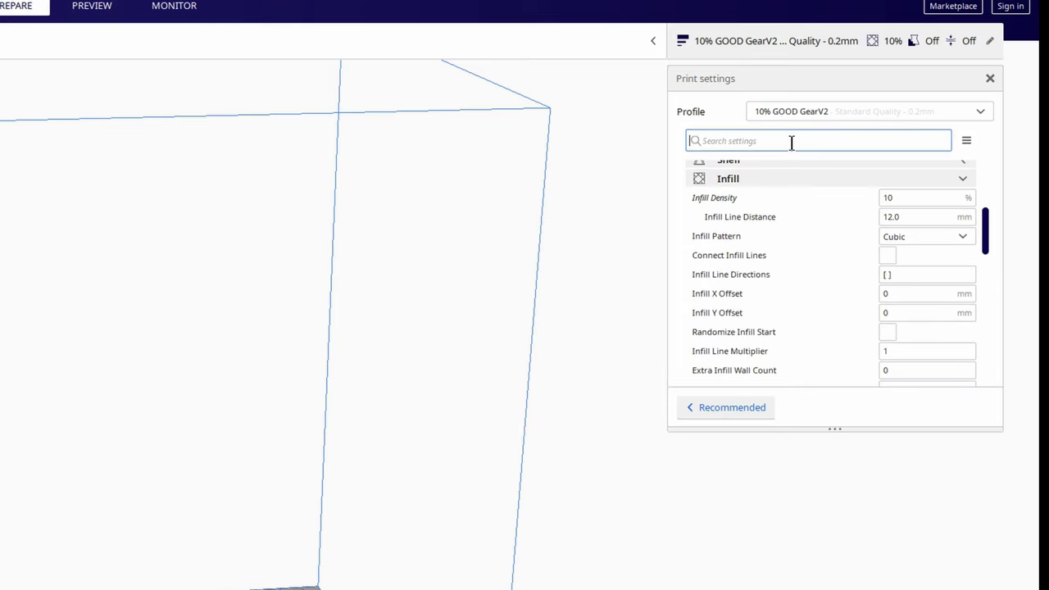
text(i)
text(ole)
scroll(836, 267, down, 2)
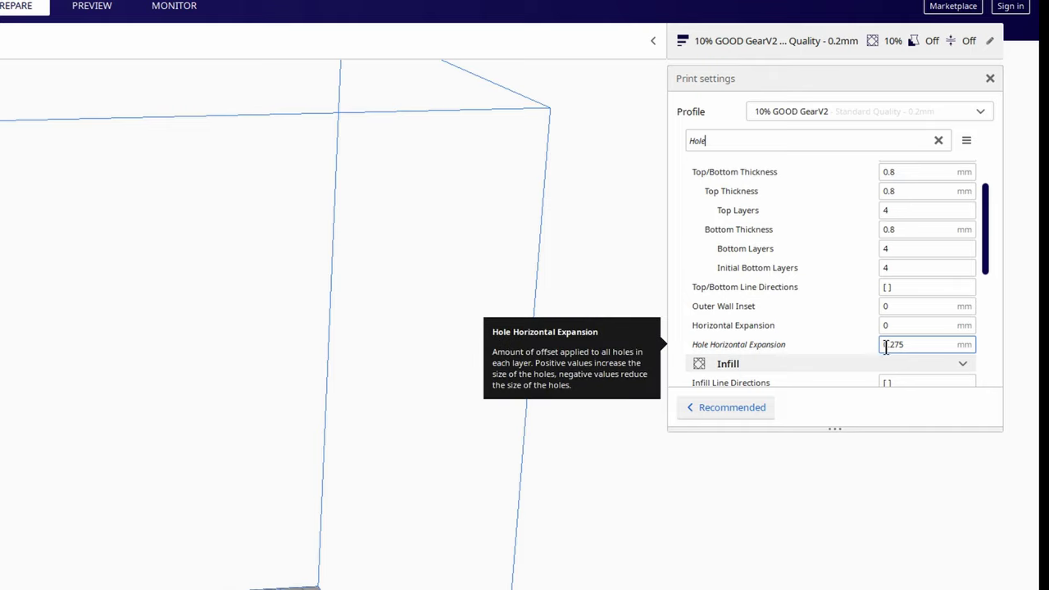
drag(890, 345, 904, 345)
click(921, 348)
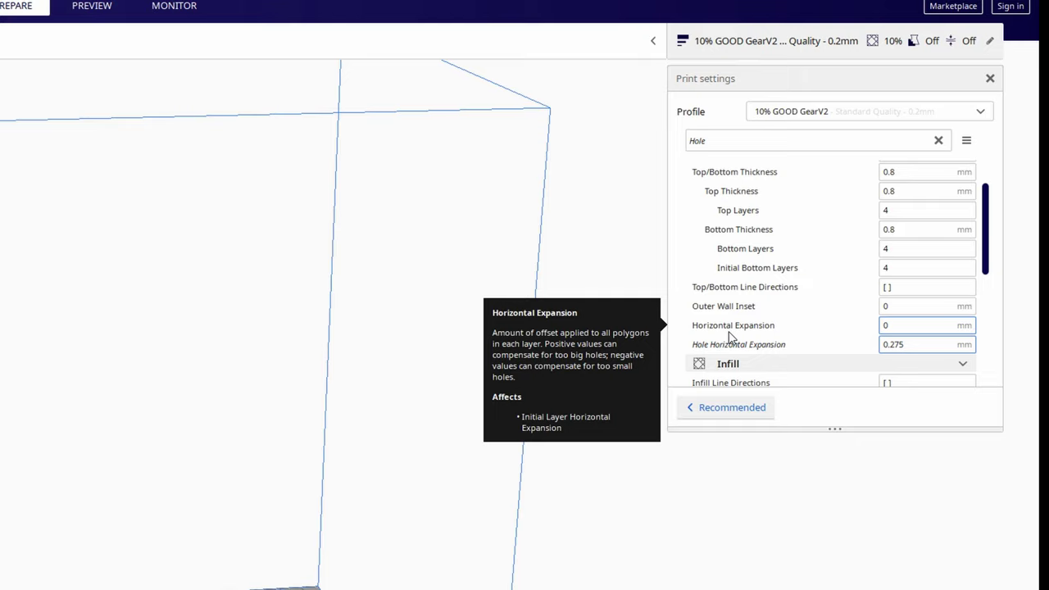
key(BackSpace)
key(BackSpace)
key(BackSpace)
key(BackSpace)
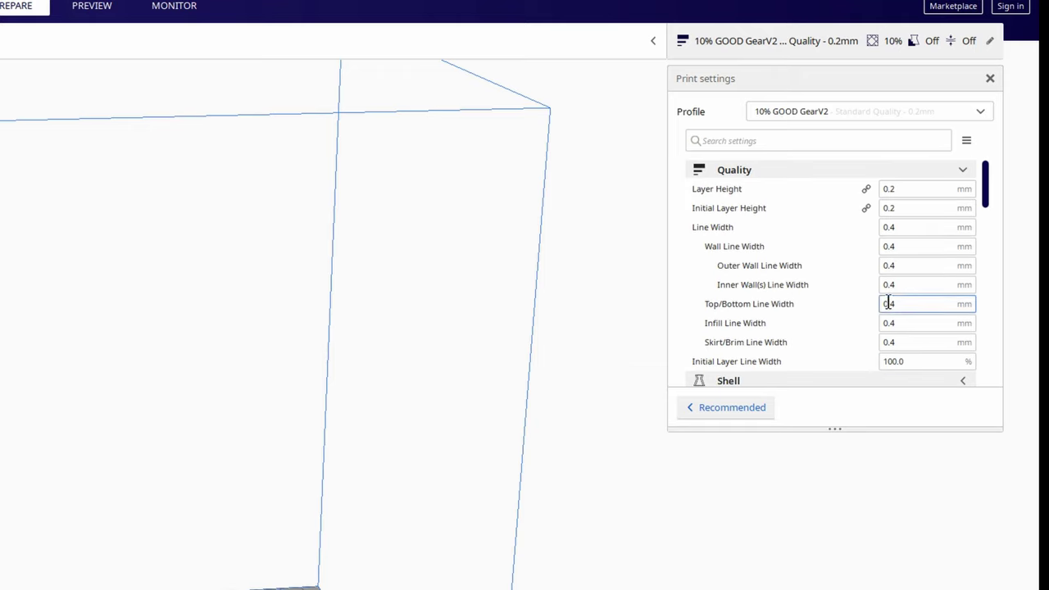
scroll(890, 319, down, 3)
scroll(892, 340, down, 1)
click(898, 253)
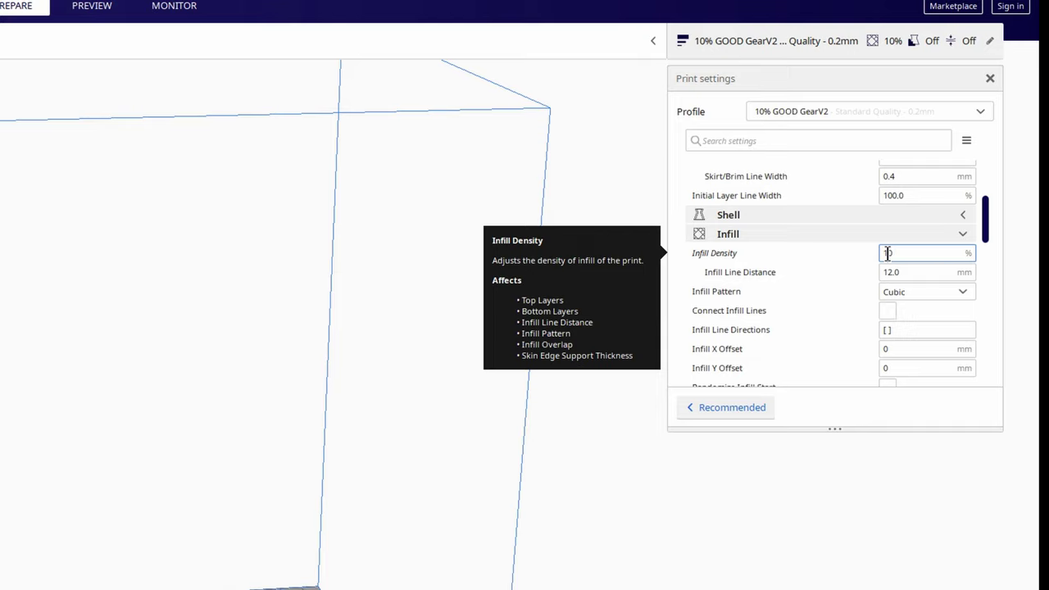
scroll(885, 253, down, 1)
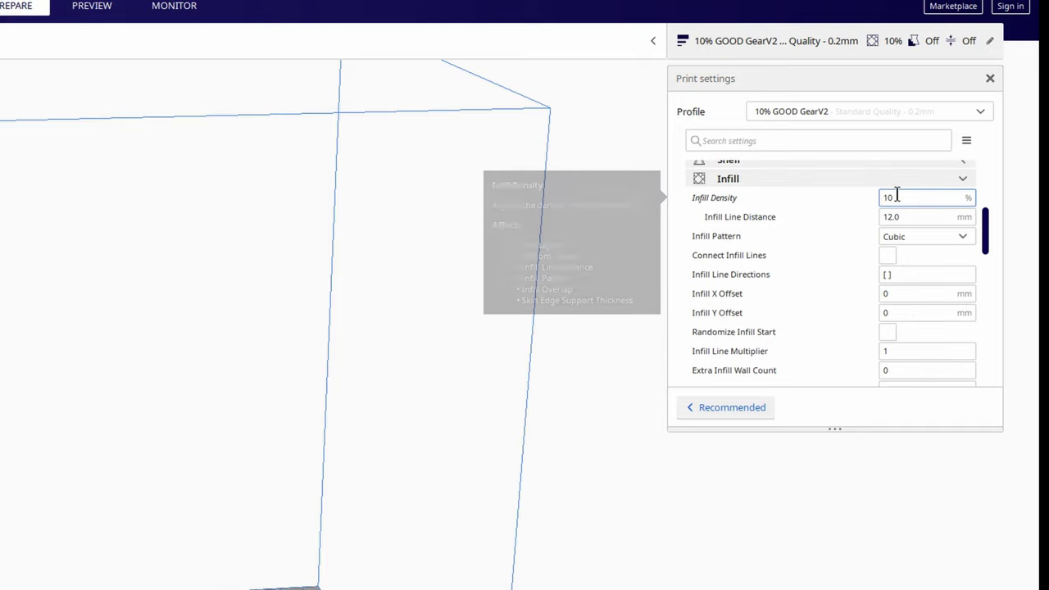
click(792, 141)
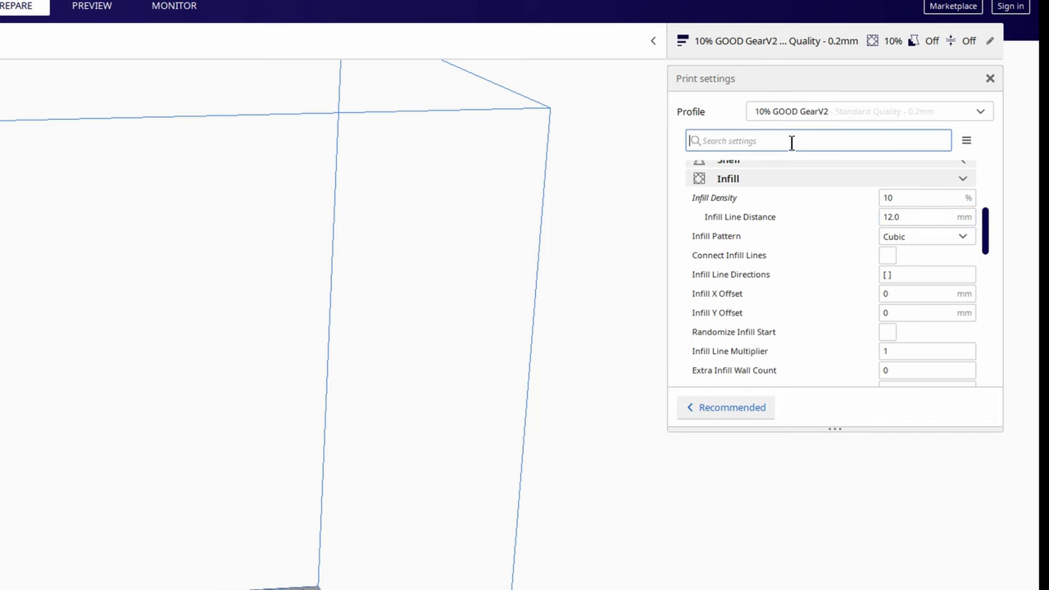
scroll(891, 336, down, 3)
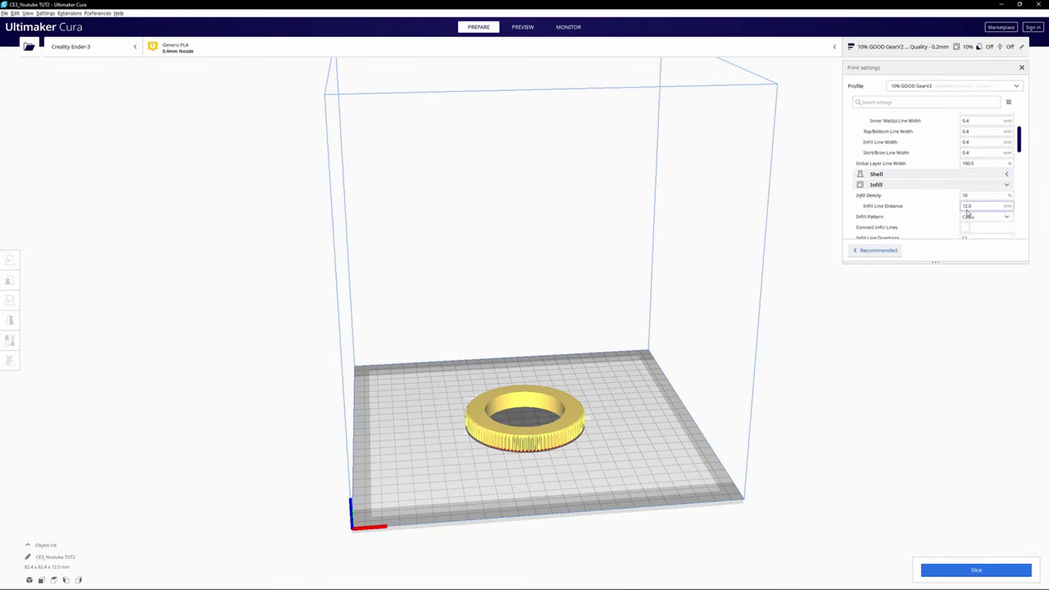
click(964, 164)
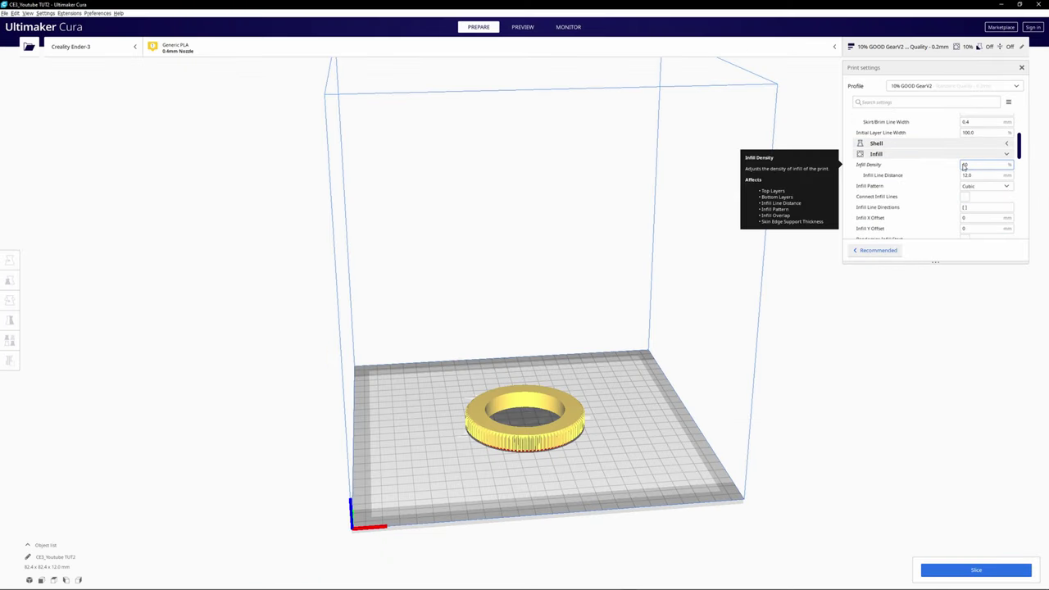